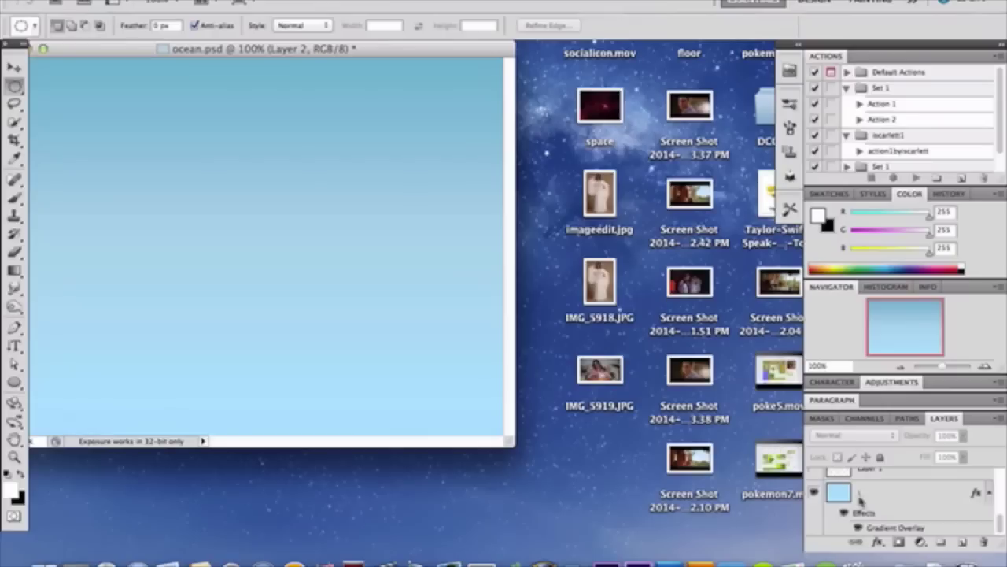
# Edit the background layer's light blue Gradient Overlay colours in the Gradient Editor and apply the style.
pyautogui.doubleClick(892, 494)
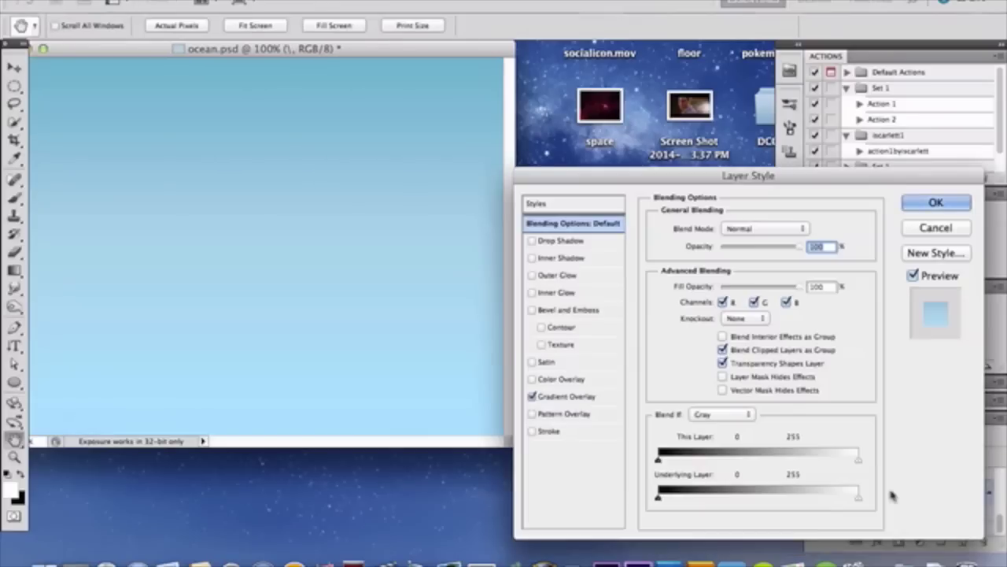
pyautogui.click(572, 398)
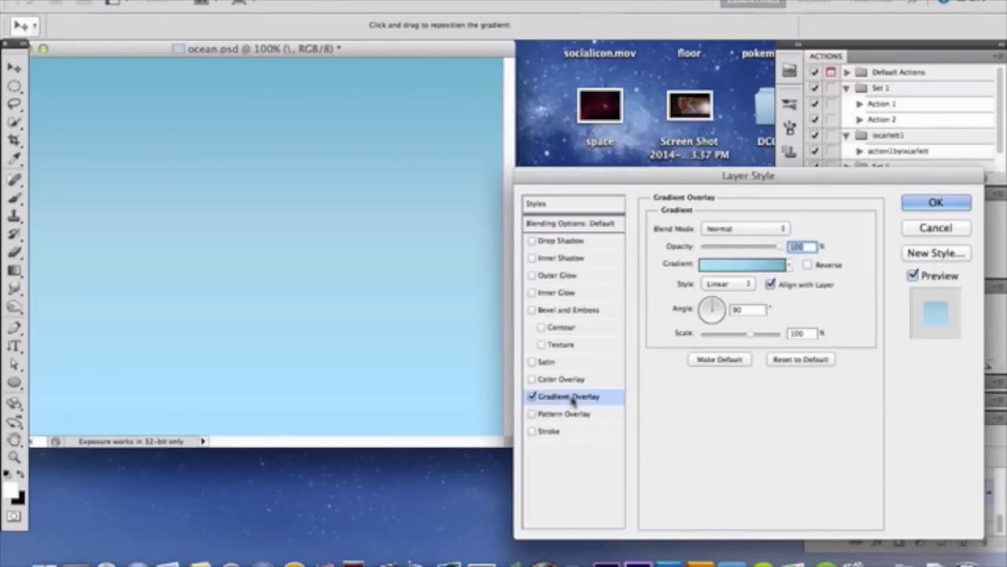
pyautogui.click(751, 263)
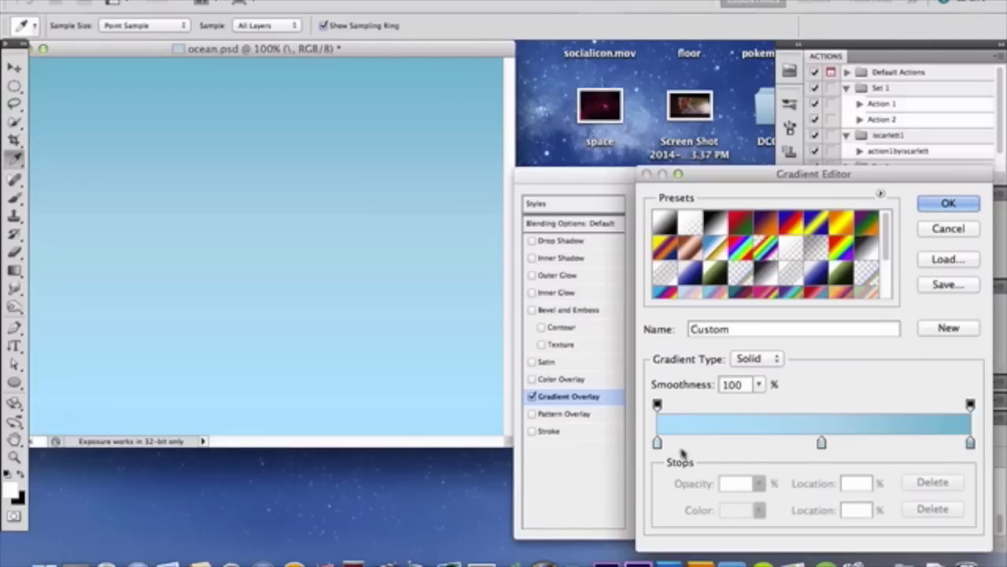
pyautogui.click(962, 207)
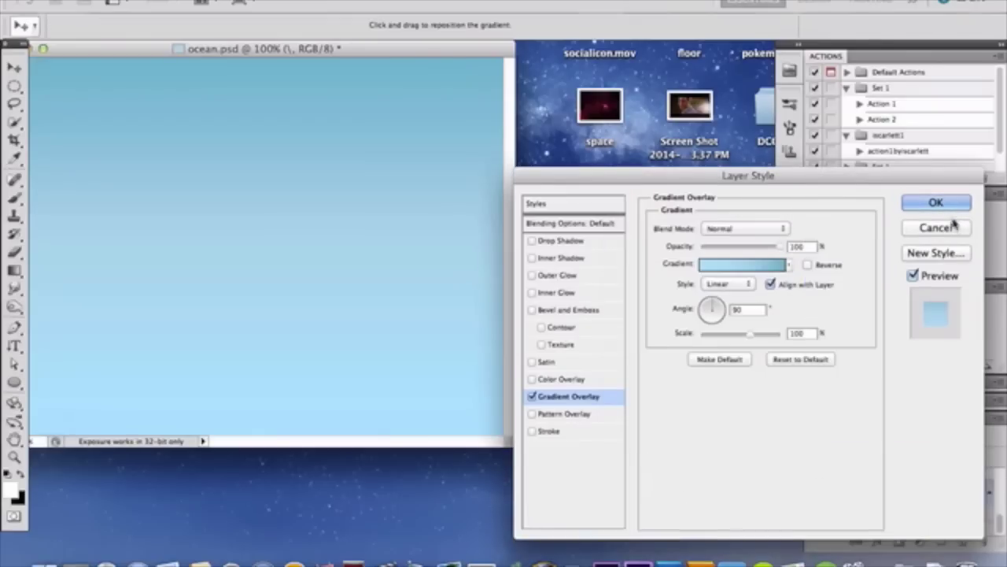
pyautogui.click(948, 204)
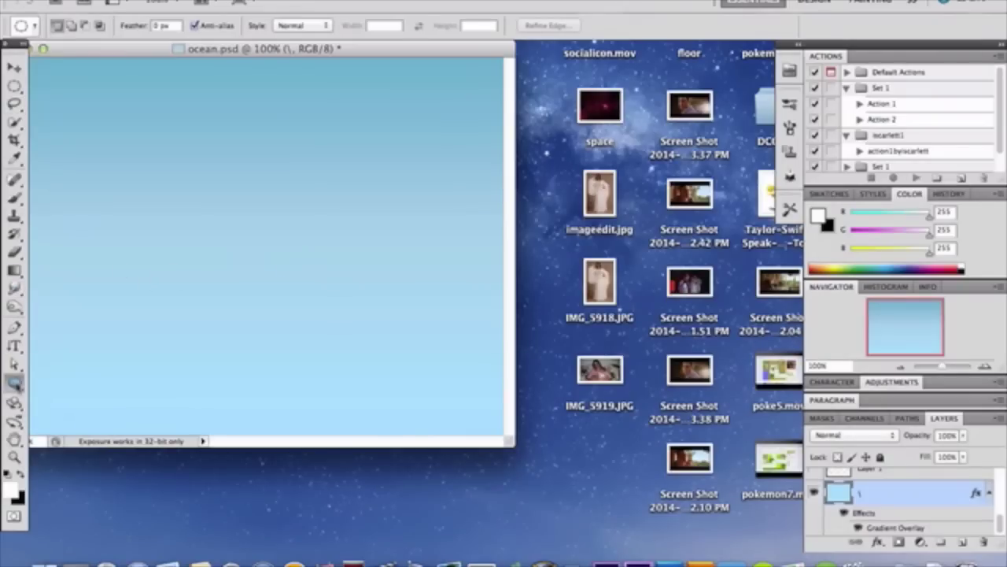
# Switch to the Ellipse Tool and draw a white circle in the upper left of the canvas.
pyautogui.click(14, 381)
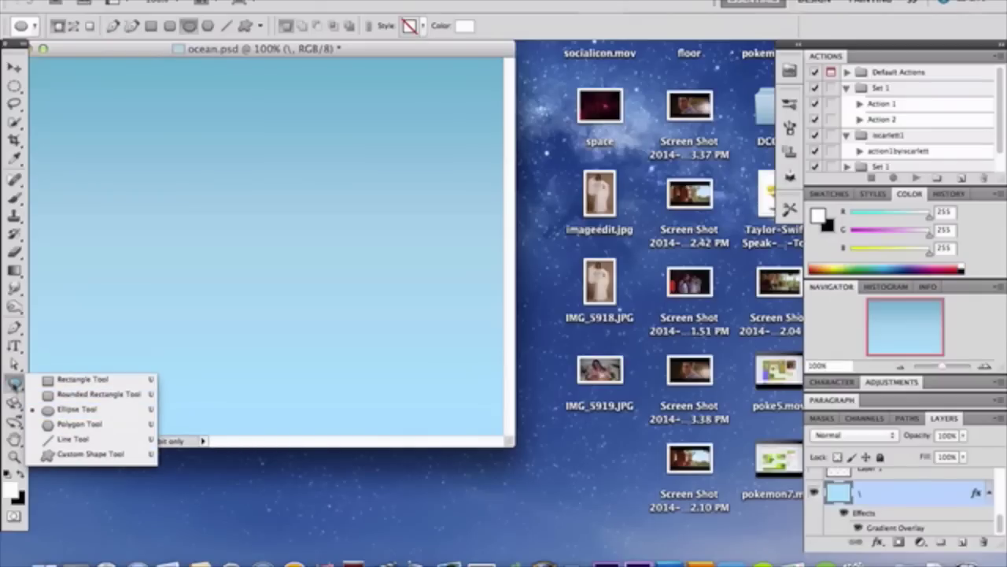
pyautogui.click(15, 382)
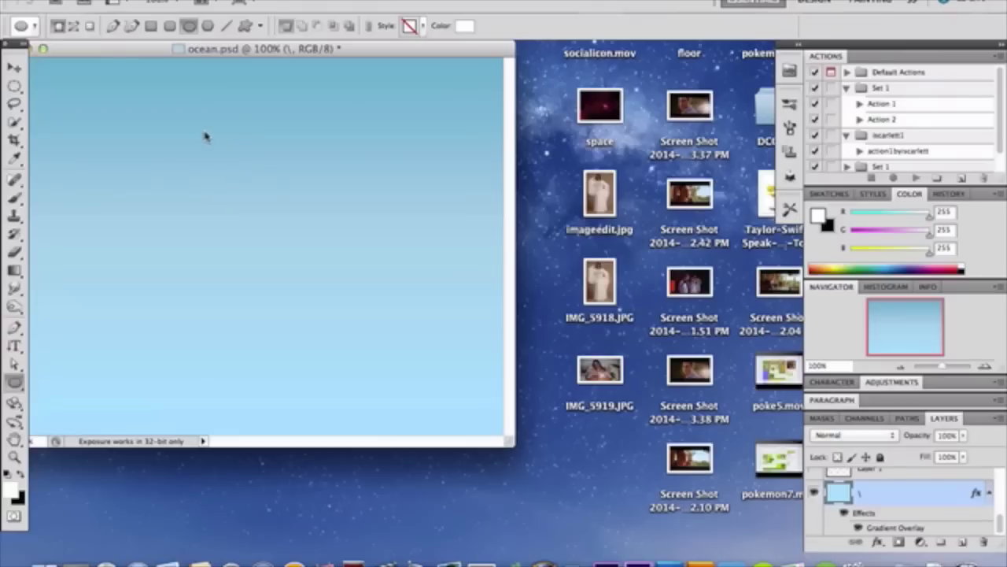
pyautogui.moveTo(205, 137); pyautogui.dragTo(364, 324)
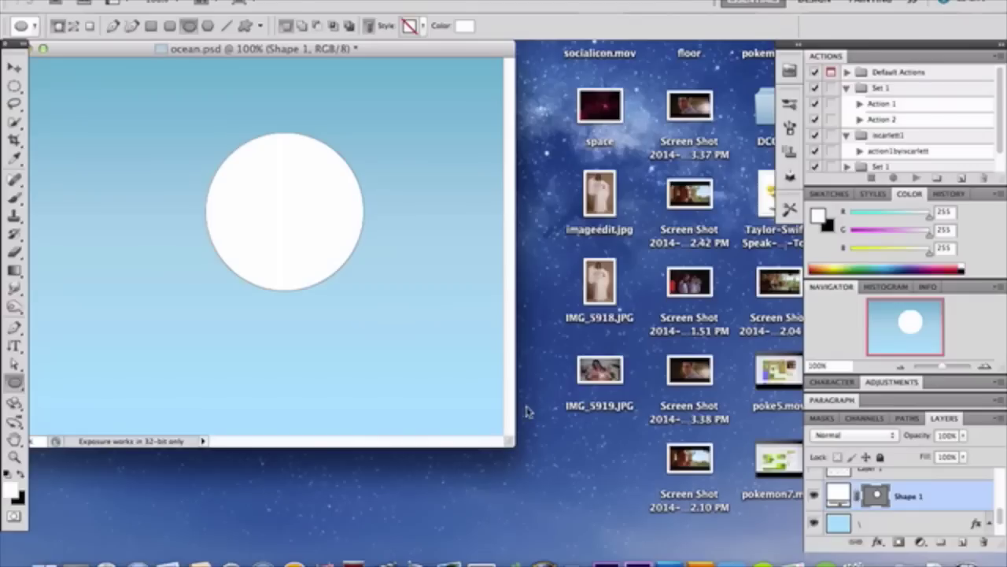
# Add a 4 px black Stroke outline to the Shape 1 circle layer.
pyautogui.doubleClick(964, 494)
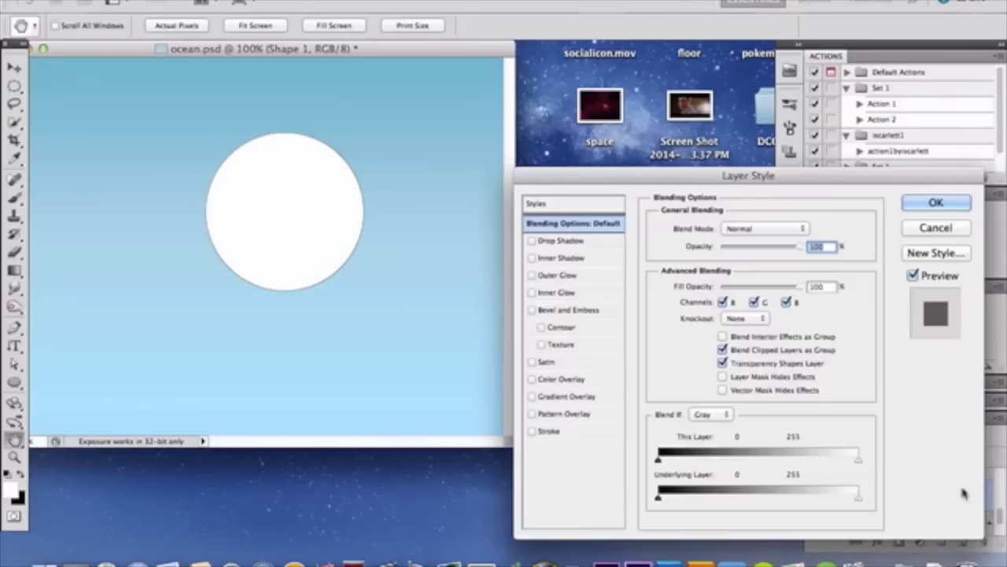
pyautogui.click(559, 433)
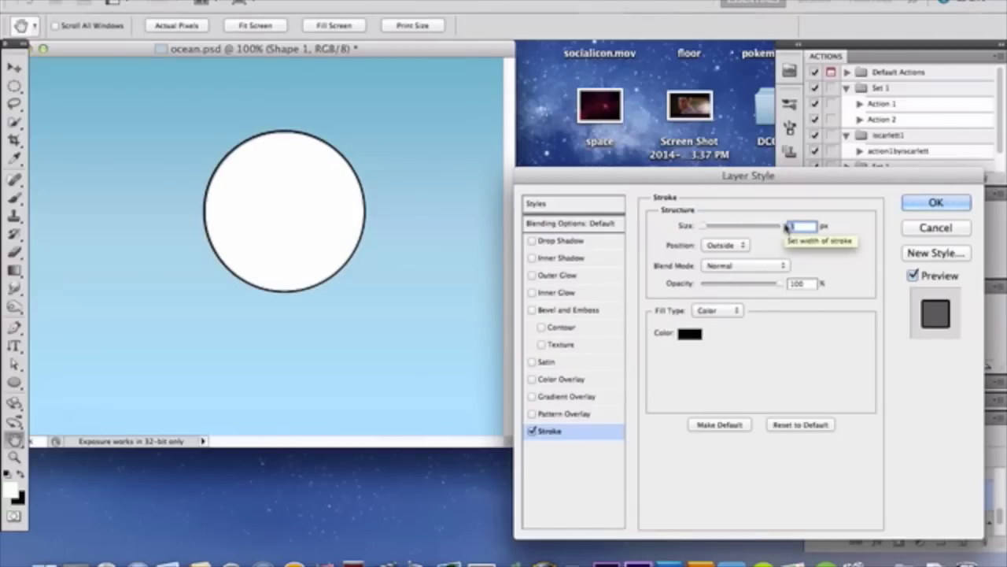
pyautogui.write('4')
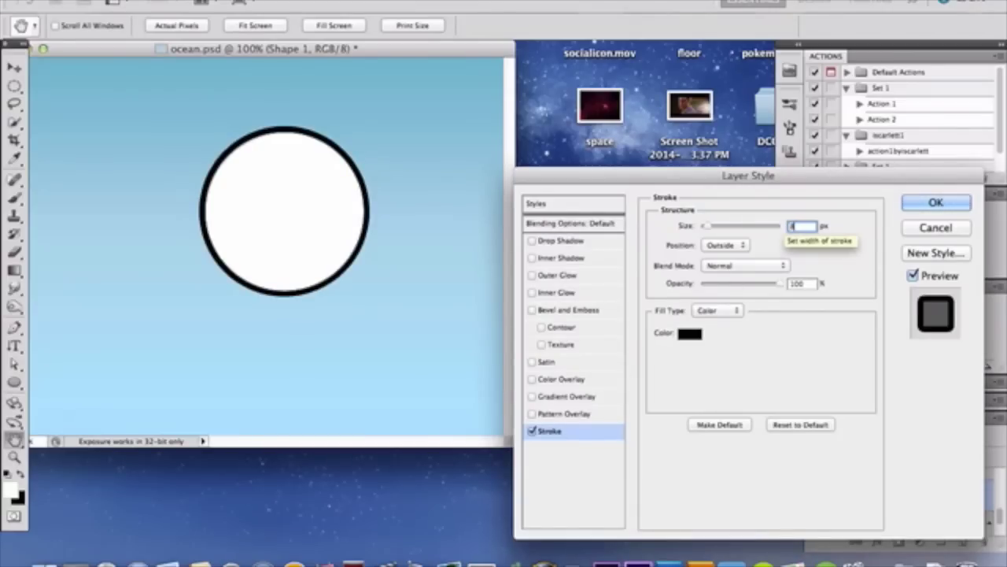
pyautogui.press('Return')
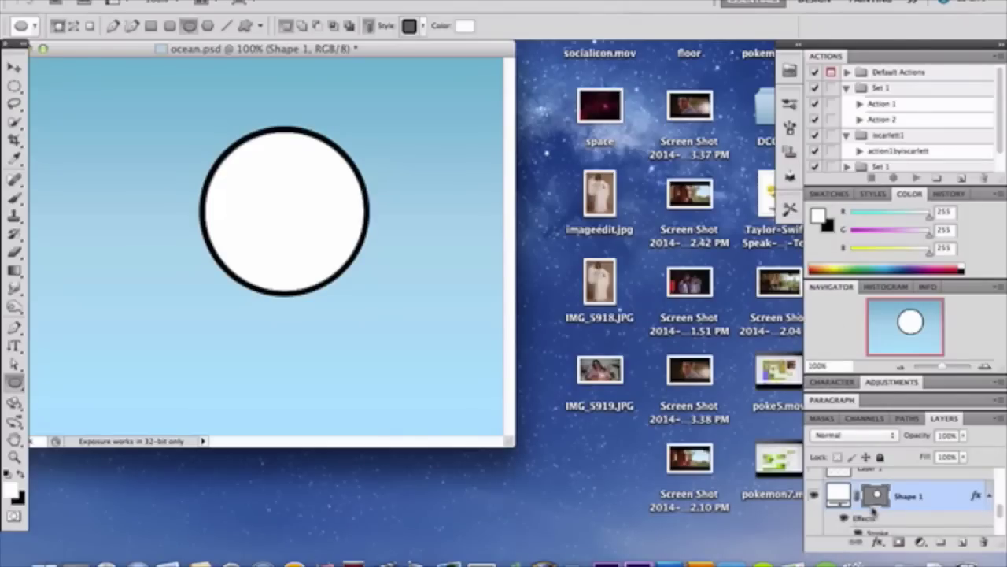
# Add a new empty layer above the blue background layer.
pyautogui.scroll(1, 872, 510)
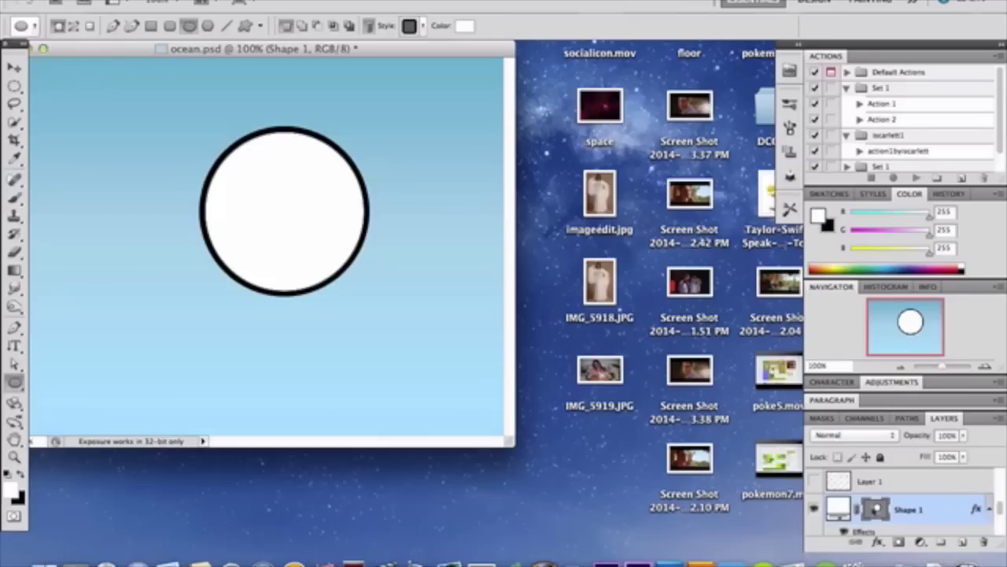
pyautogui.scroll(-2, 872, 510)
pyautogui.click(881, 528)
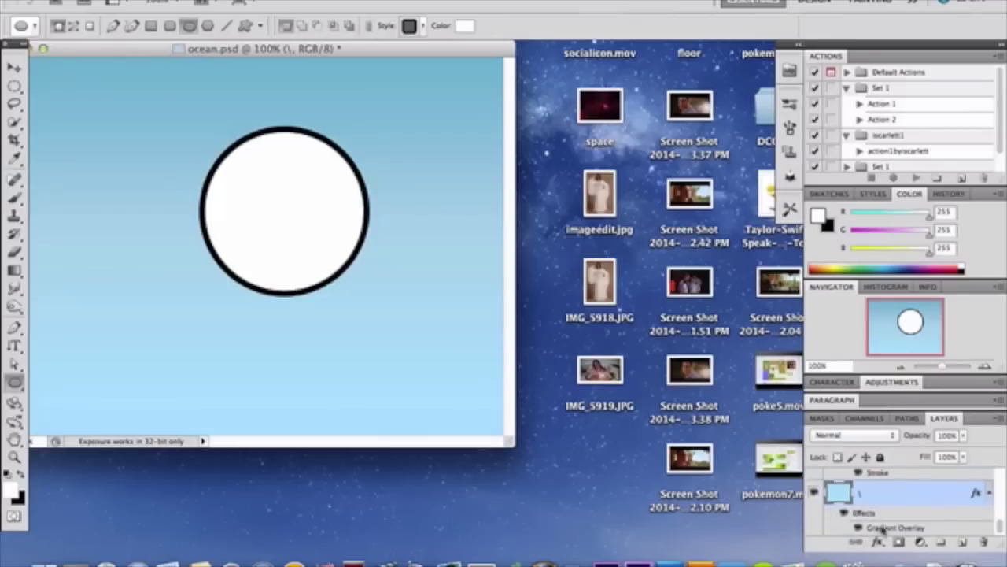
pyautogui.click(962, 542)
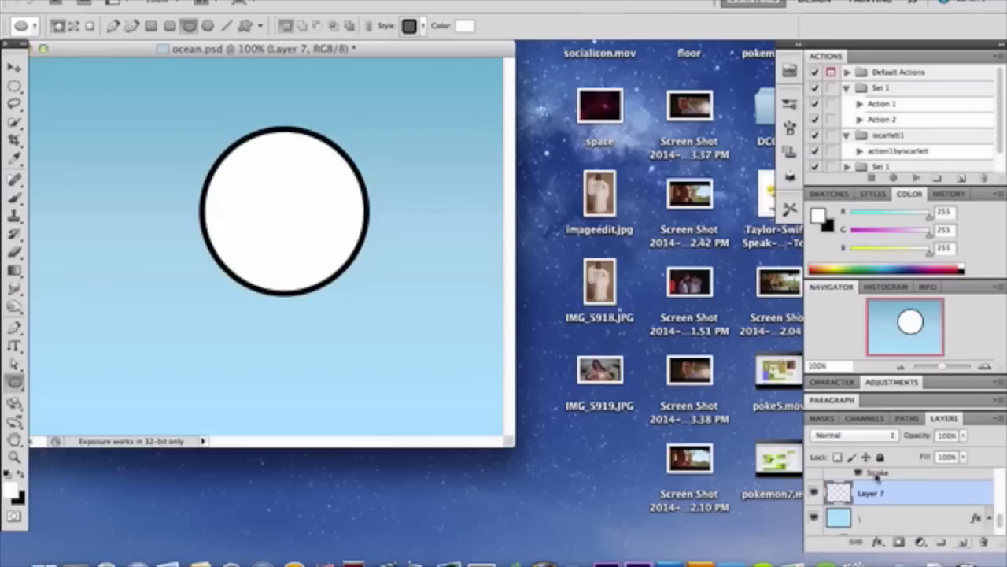
# Switch to the Brush tool and pick a 334 px swirl brush preset.
pyautogui.click(14, 197)
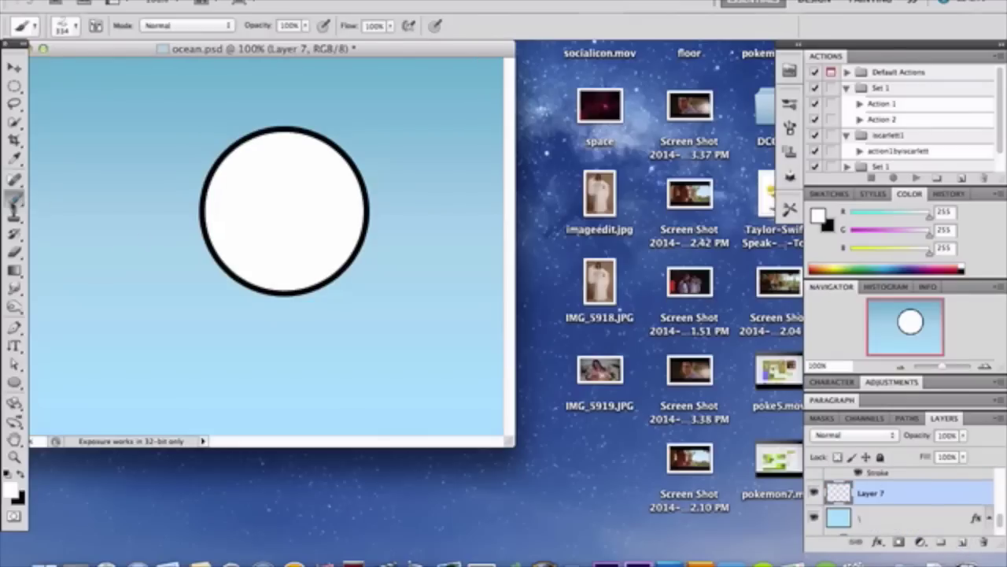
pyautogui.click(68, 27)
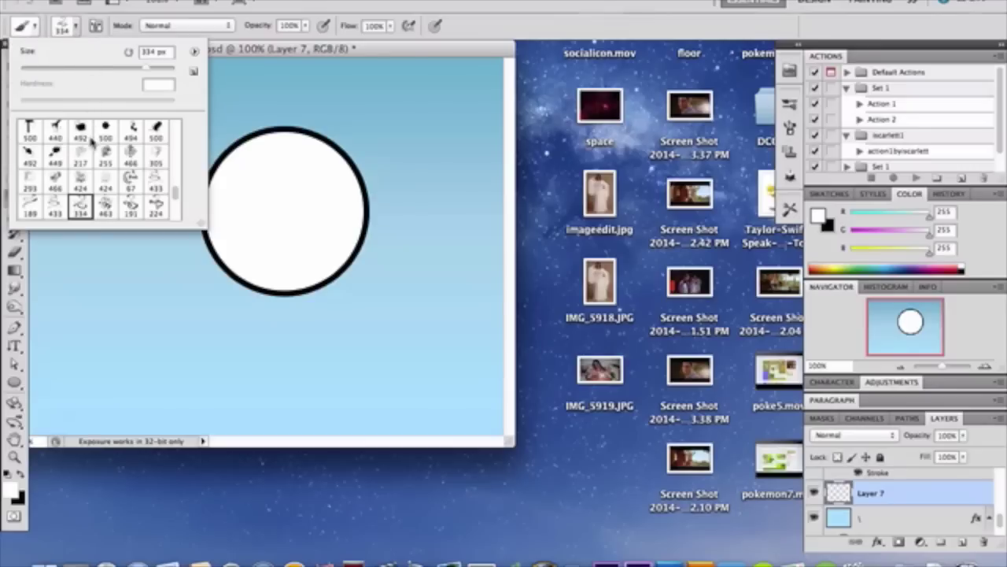
pyautogui.scroll(3, 91, 141)
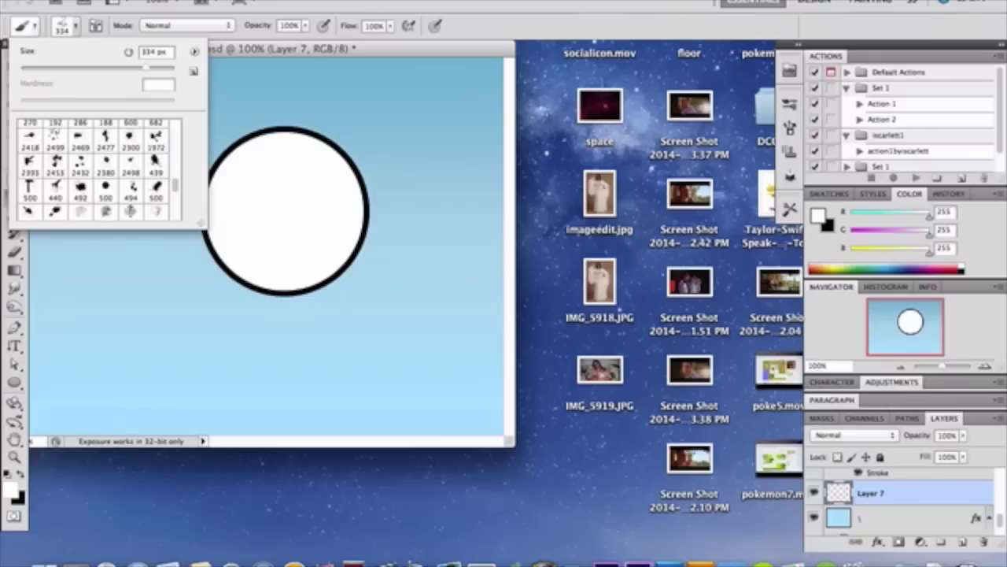
pyautogui.click(78, 29)
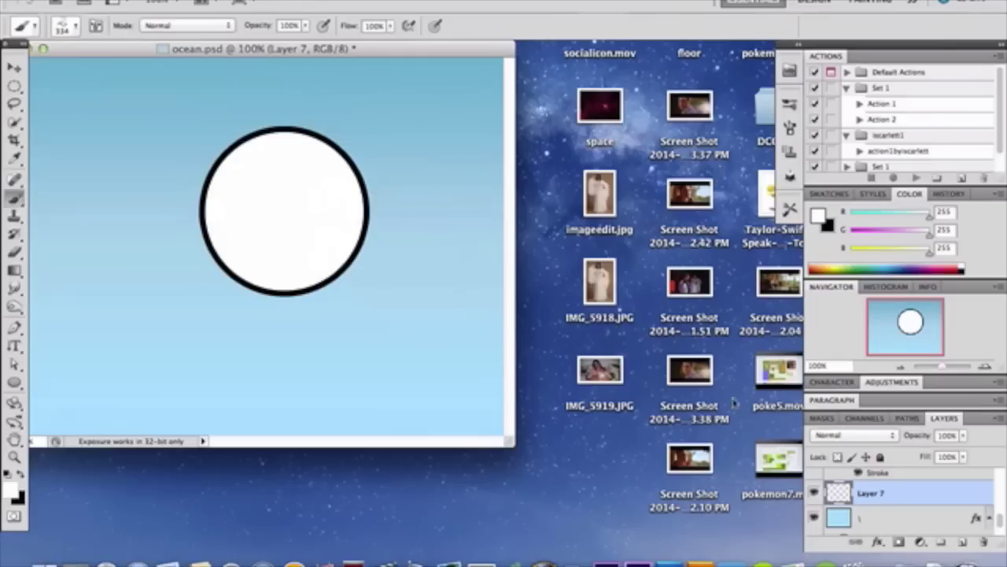
# Restack the Shape 1 circle layer in the Layers panel.
pyautogui.click(921, 510)
pyautogui.scroll(-3, 921, 510)
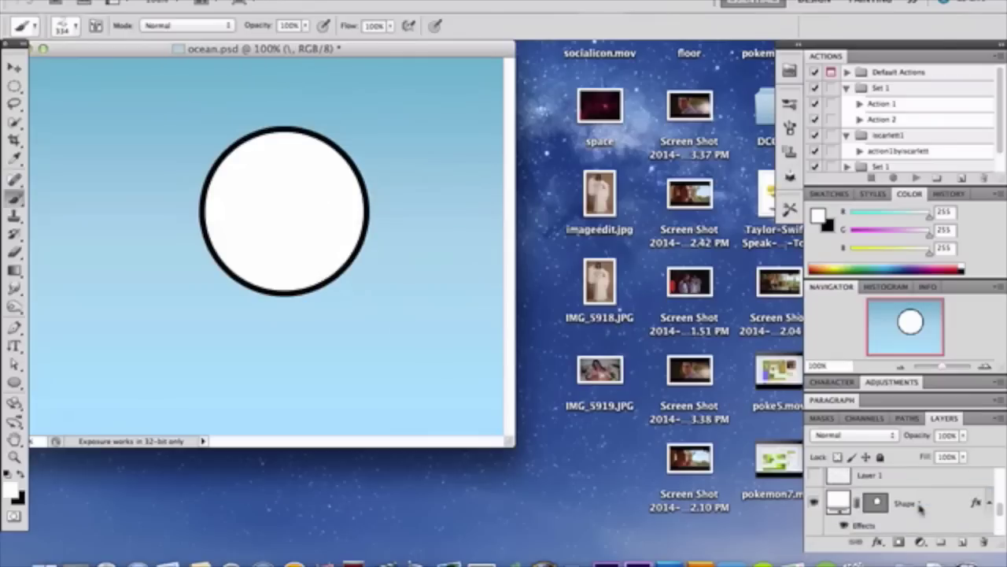
pyautogui.moveTo(921, 532)
pyautogui.mouseDown()
pyautogui.moveTo(925, 458)
pyautogui.moveTo(933, 482)
pyautogui.mouseUp()
pyautogui.scroll(-2, 869, 482)
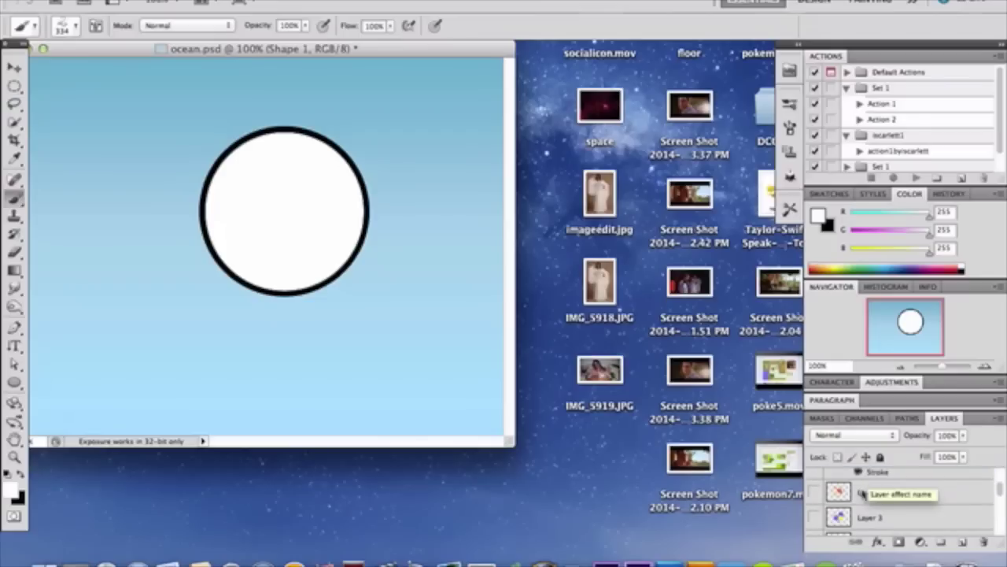
# Make the Layer 2 and Layer 3 paint splatters visible.
pyautogui.click(815, 492)
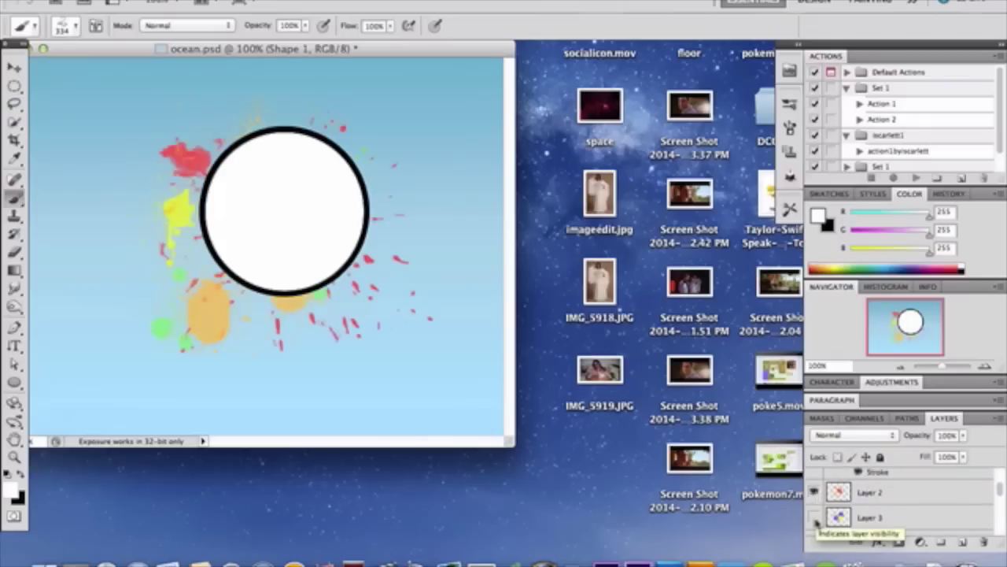
pyautogui.click(816, 517)
pyautogui.scroll(-2, 818, 511)
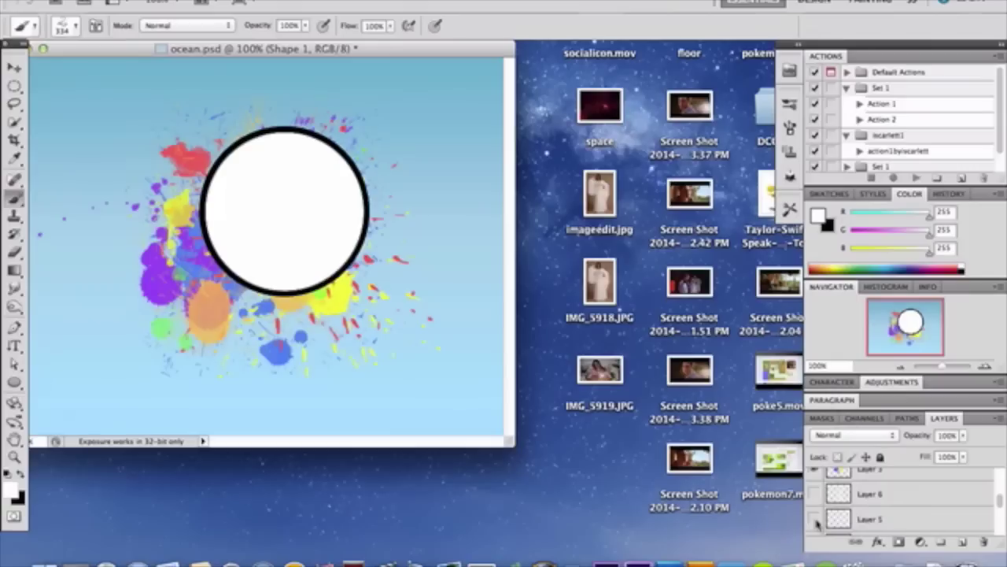
# Briefly show the Layer 6 white swirls, then hide them again.
pyautogui.click(815, 493)
pyautogui.click(815, 494)
pyautogui.scroll(-5, 825, 498)
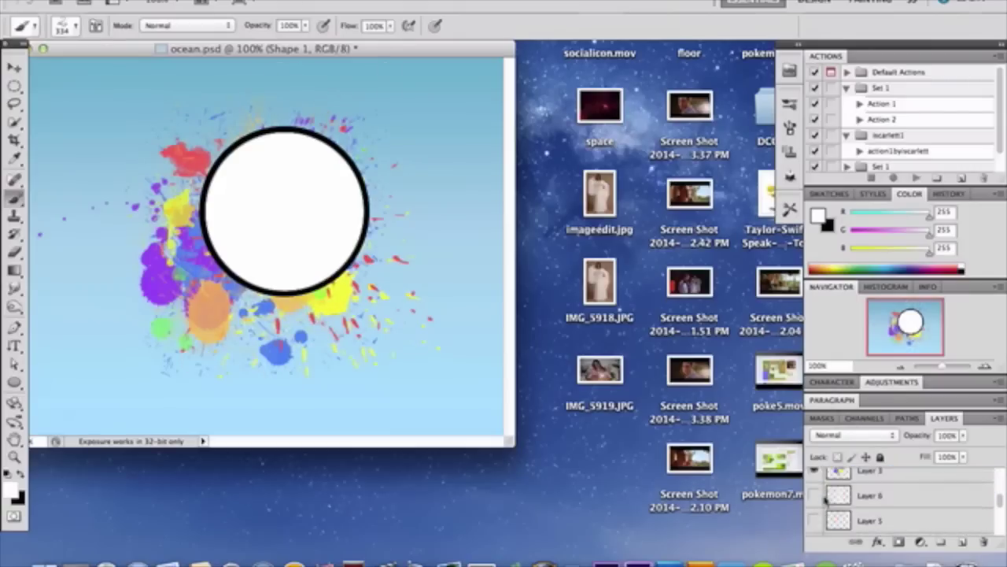
pyautogui.scroll(3, 824, 499)
pyautogui.scroll(-5, 825, 498)
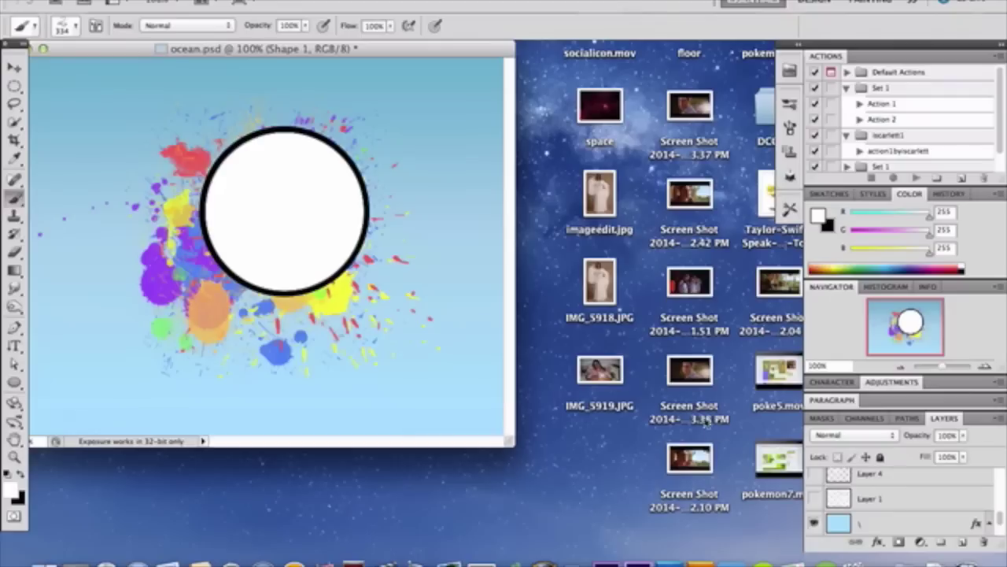
# Turn on Layer 6 and the right-hand swirl layer so white swirls surround the circle.
pyautogui.scroll(3, 854, 492)
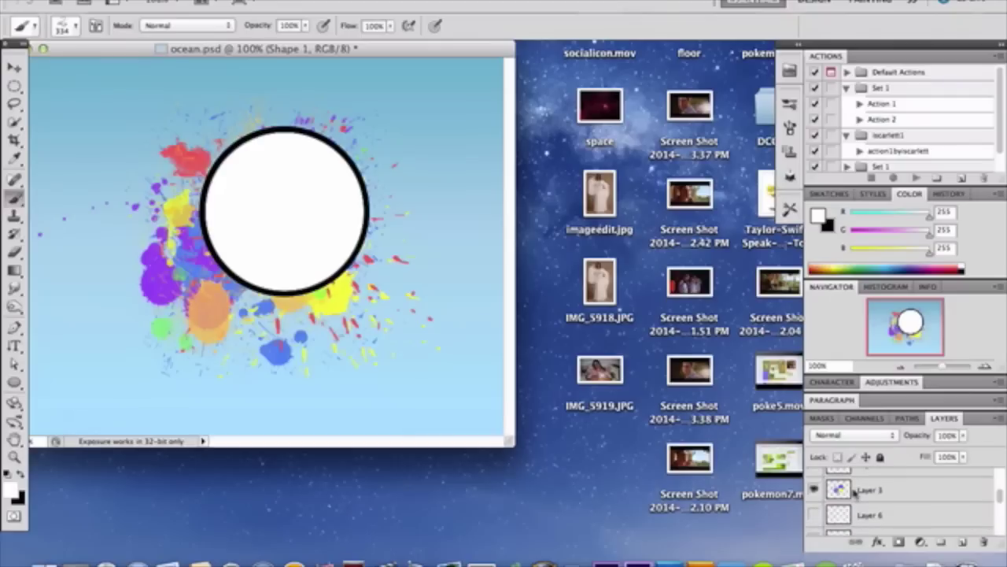
pyautogui.click(815, 514)
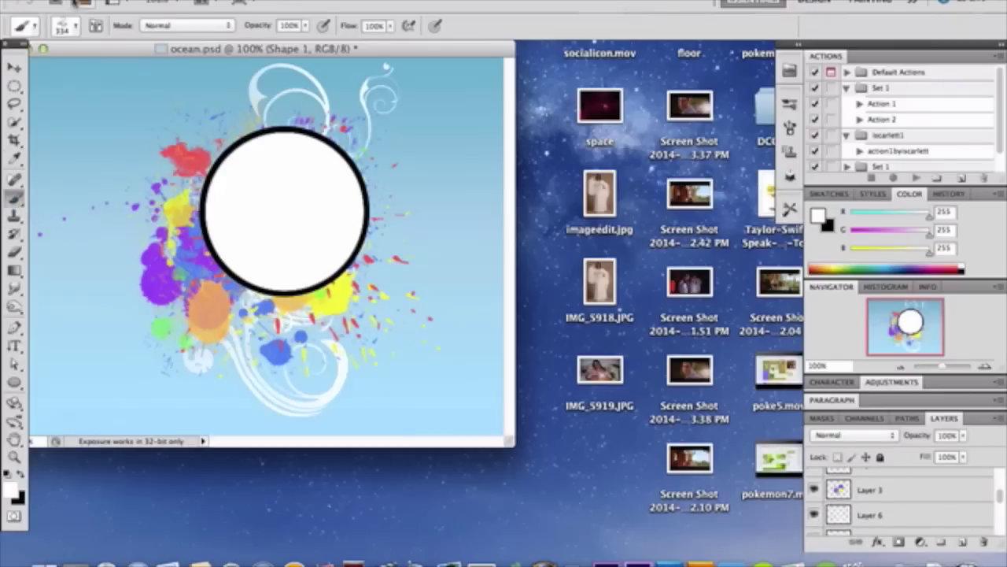
pyautogui.click(76, 29)
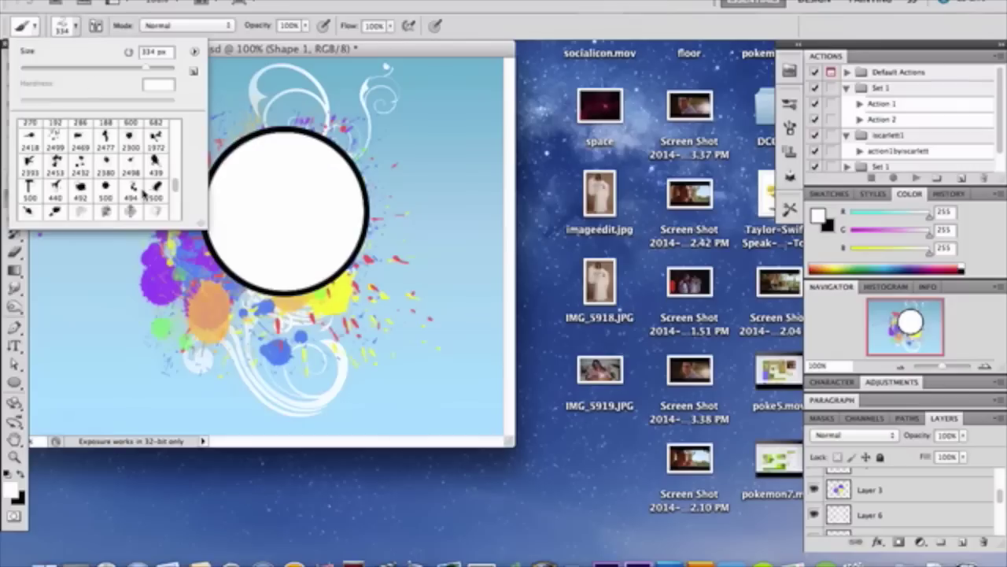
pyautogui.scroll(10, 144, 193)
pyautogui.scroll(-8, 144, 193)
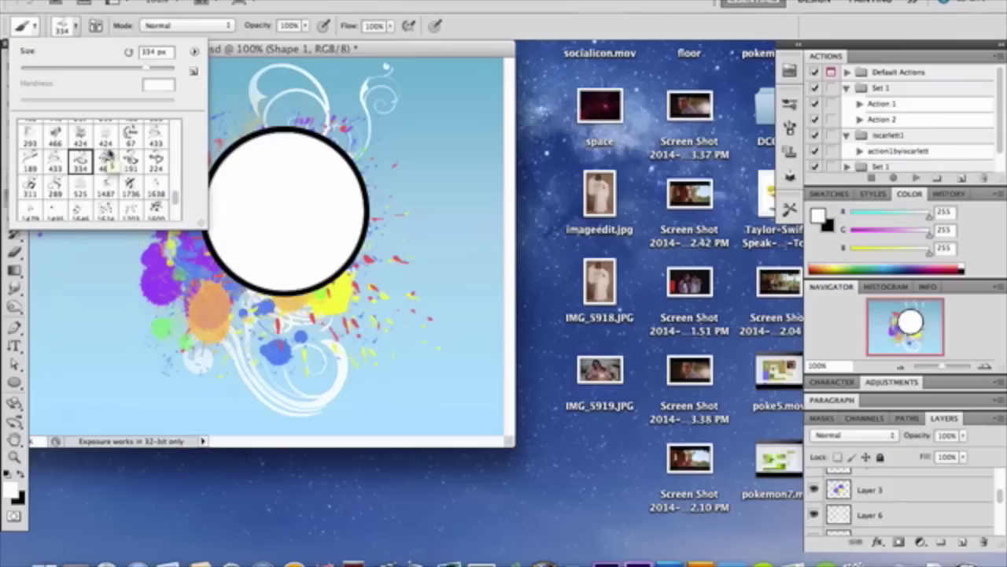
pyautogui.click(77, 30)
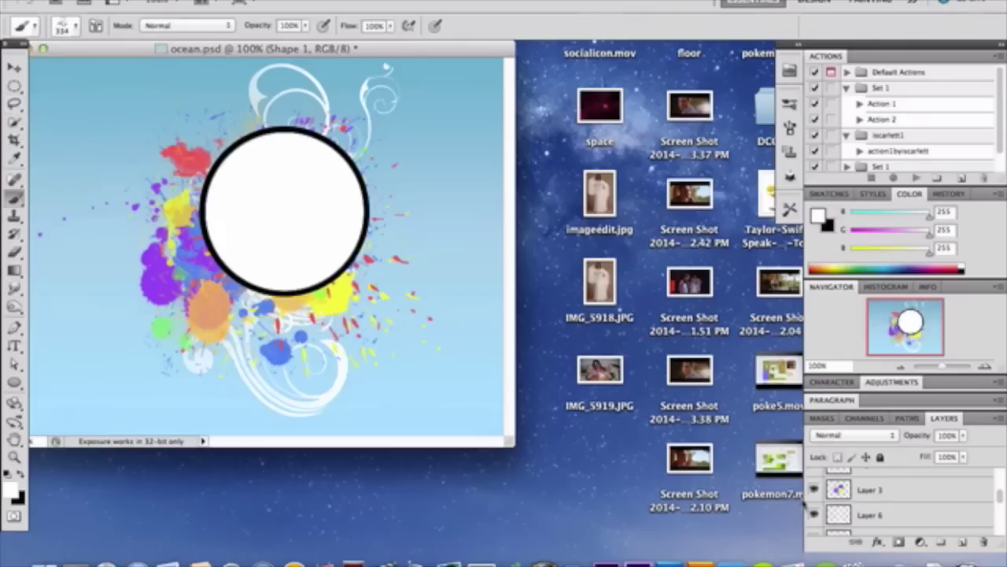
pyautogui.scroll(-3, 864, 503)
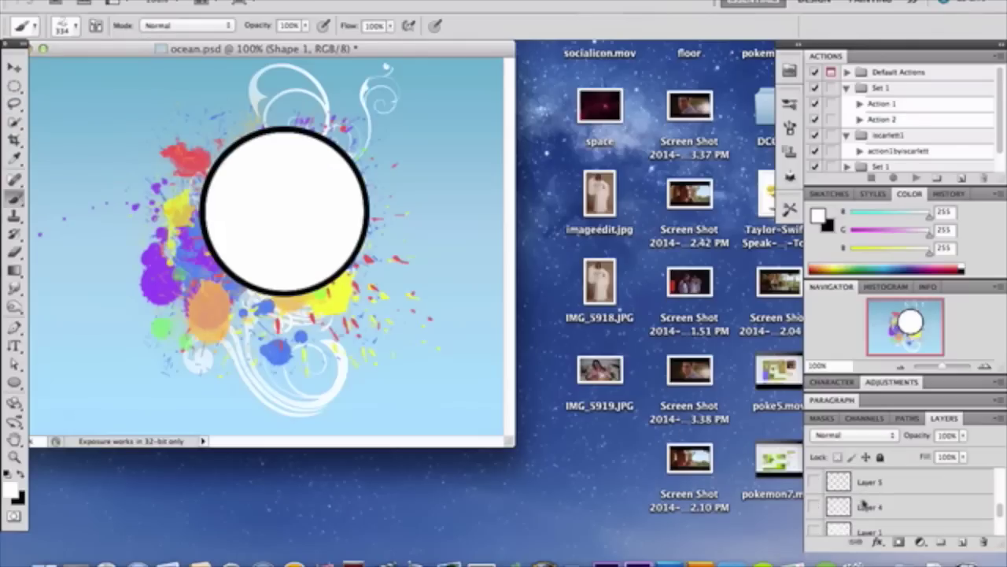
pyautogui.click(813, 482)
# Show the left swirl artwork and the Layer 1 sunburst rays, toggling the rays to compare.
pyautogui.click(814, 506)
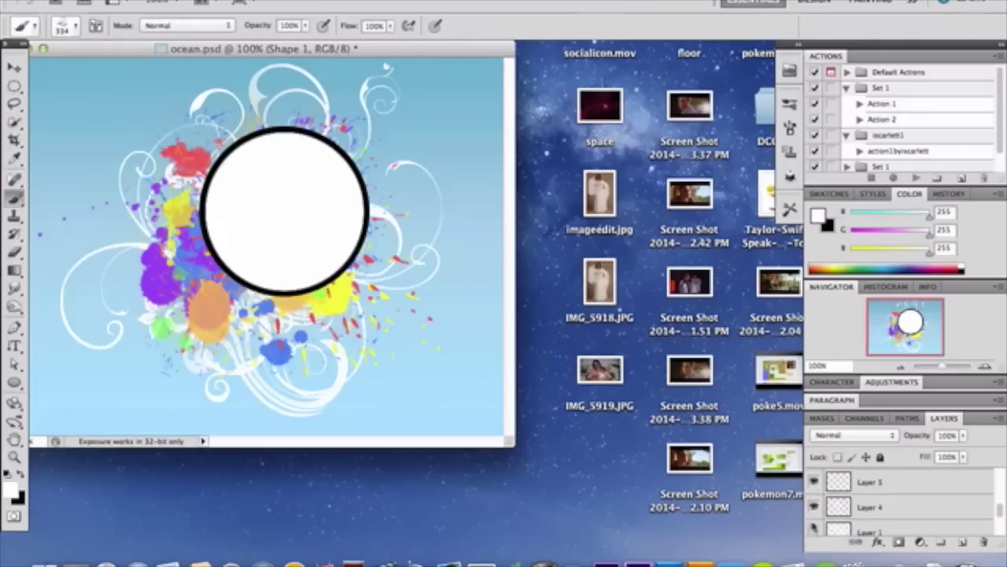
pyautogui.click(813, 531)
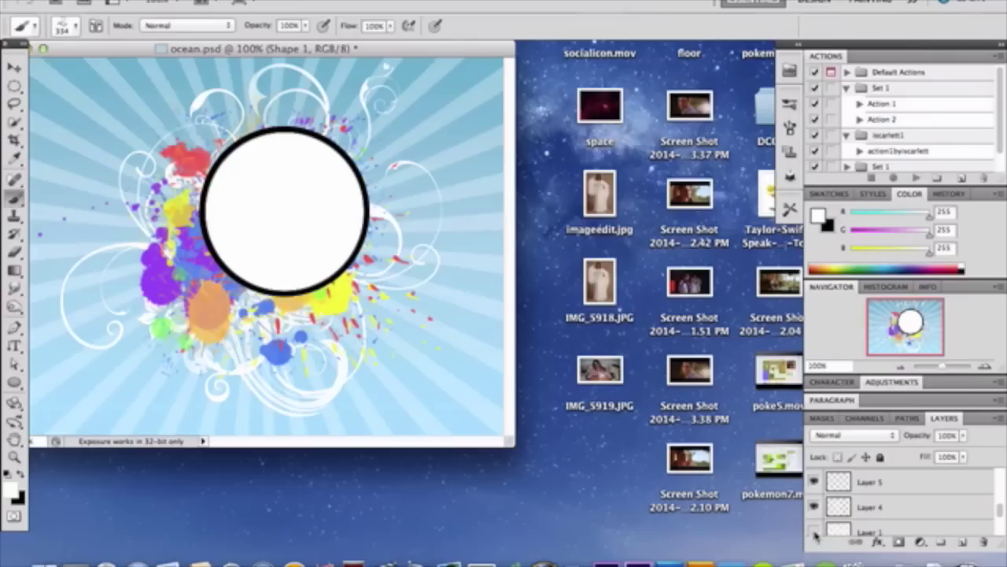
pyautogui.click(815, 531)
pyautogui.scroll(1, 869, 513)
pyautogui.scroll(4, 869, 514)
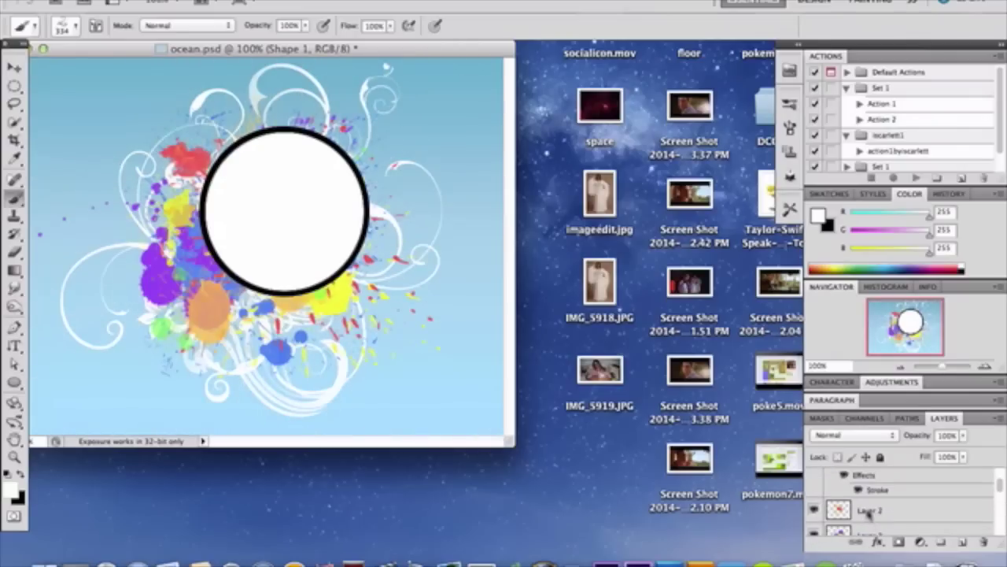
pyautogui.scroll(-3, 869, 513)
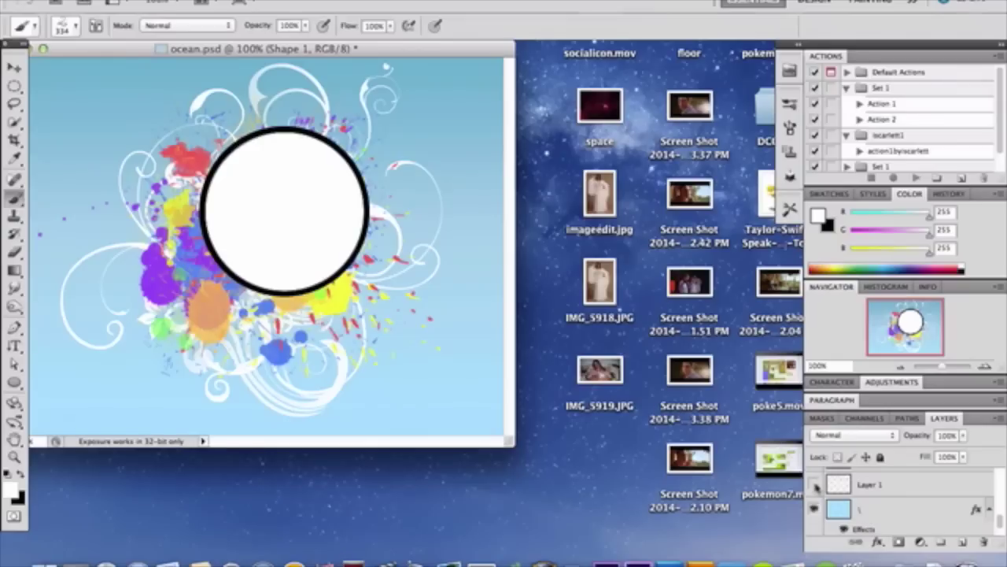
pyautogui.click(815, 483)
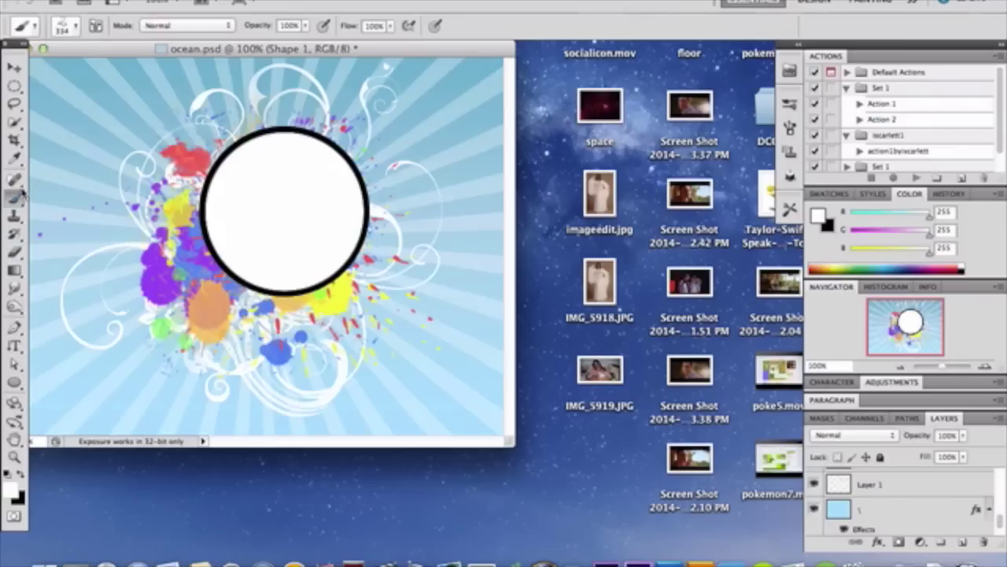
# Load the 1280 px starburst brush from the Brush Preset picker.
pyautogui.click(74, 27)
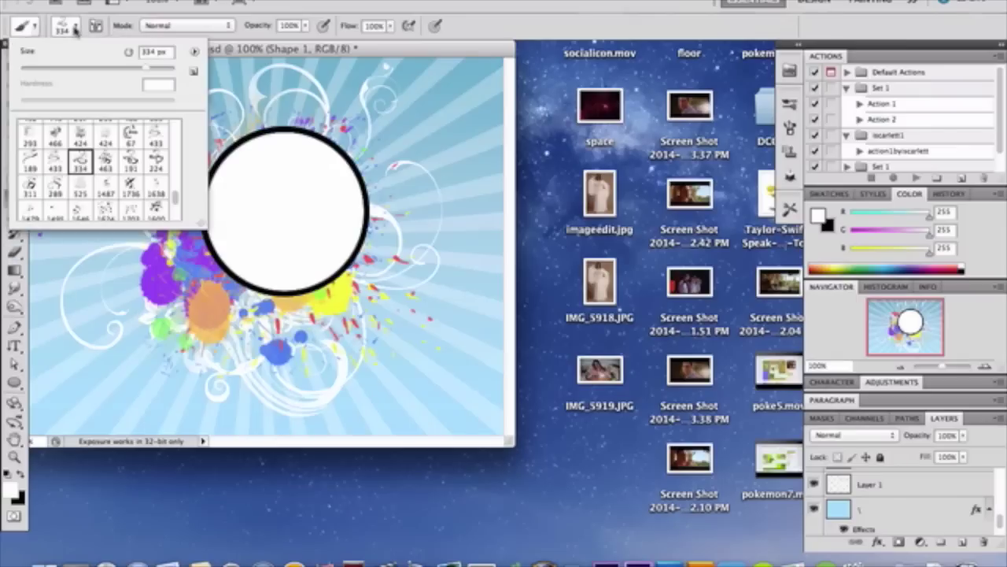
pyautogui.scroll(6, 153, 179)
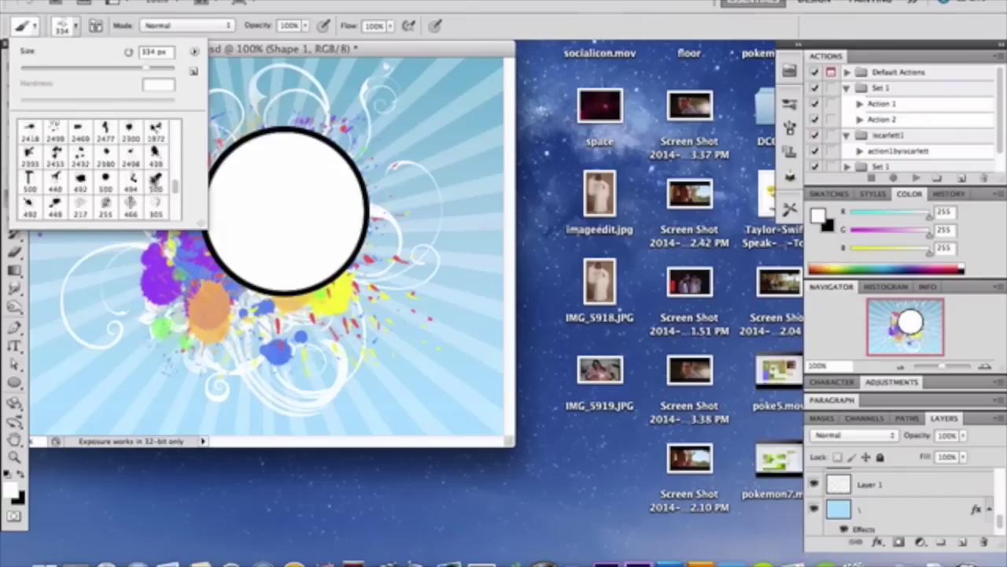
pyautogui.scroll(3, 154, 181)
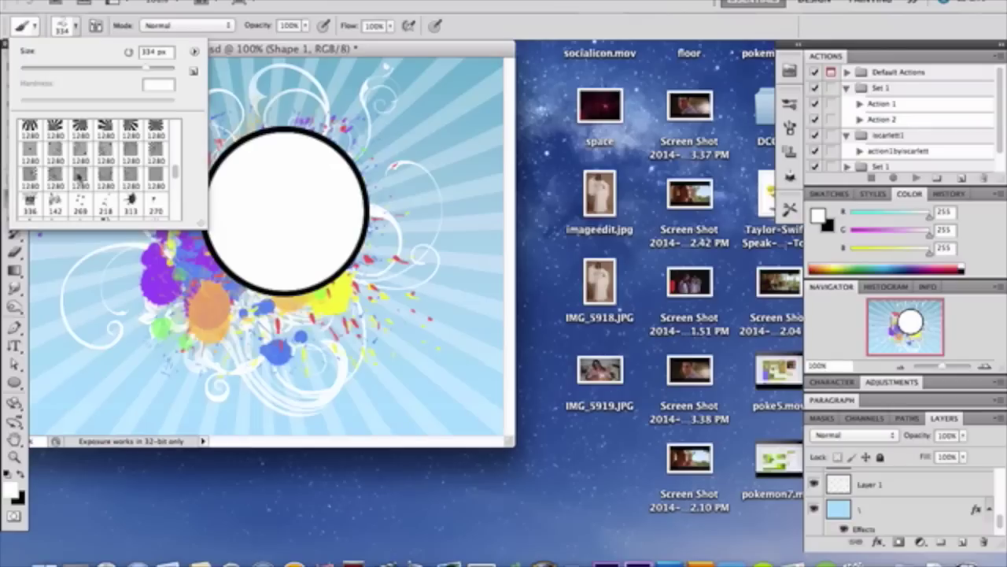
pyautogui.click(79, 176)
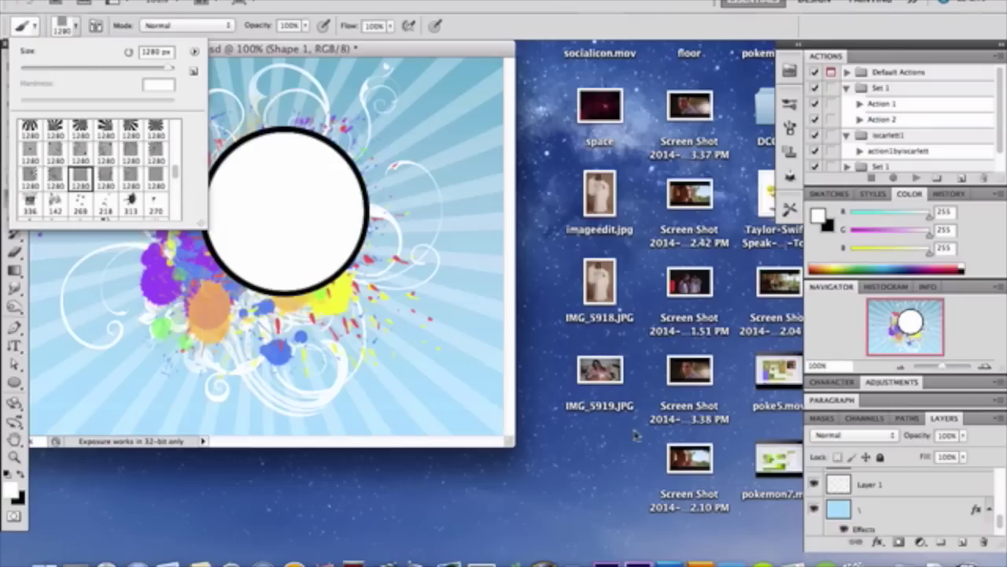
# Select Layer 1 and lower its opacity to 30%.
pyautogui.click(874, 485)
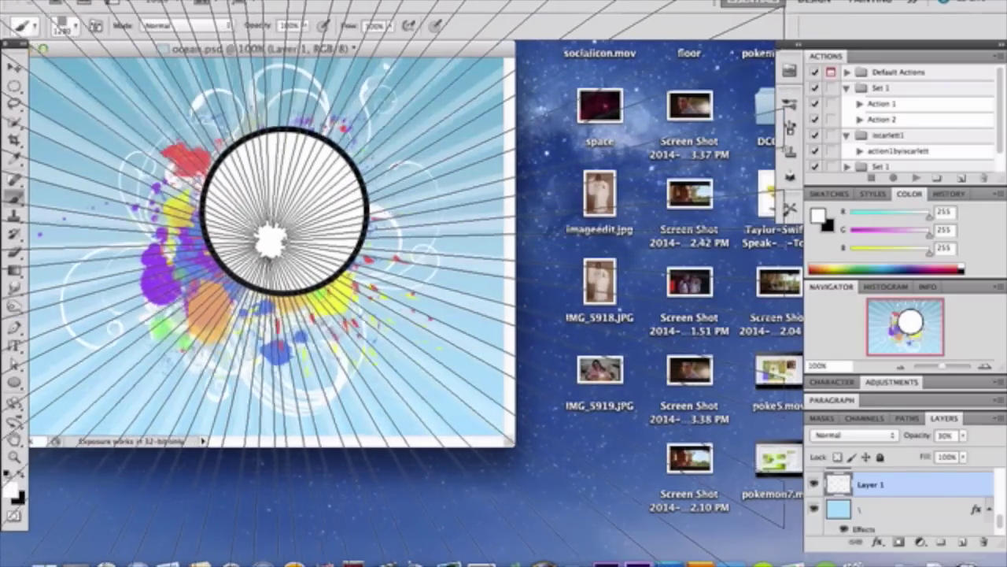
pyautogui.click(14, 74)
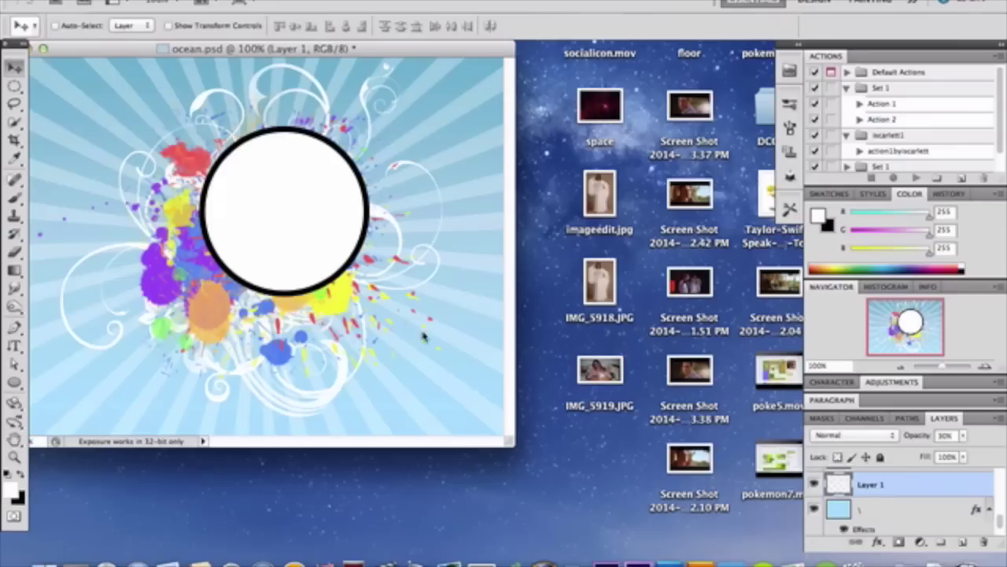
pyautogui.scroll(-1, 927, 516)
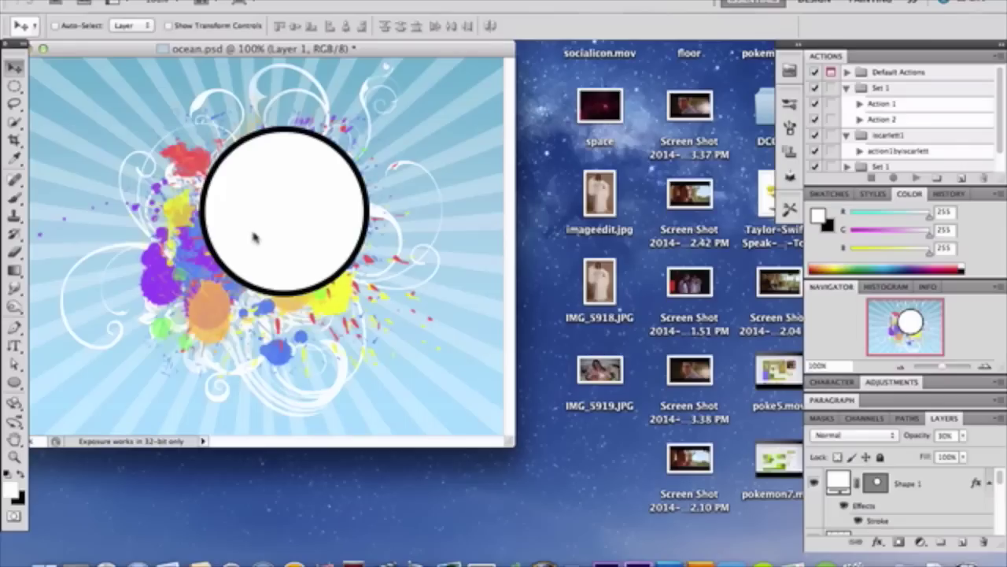
# Open the portrait photo avrilxlotto12-4.jpg from the recent files list.
pyautogui.click(134, 0)
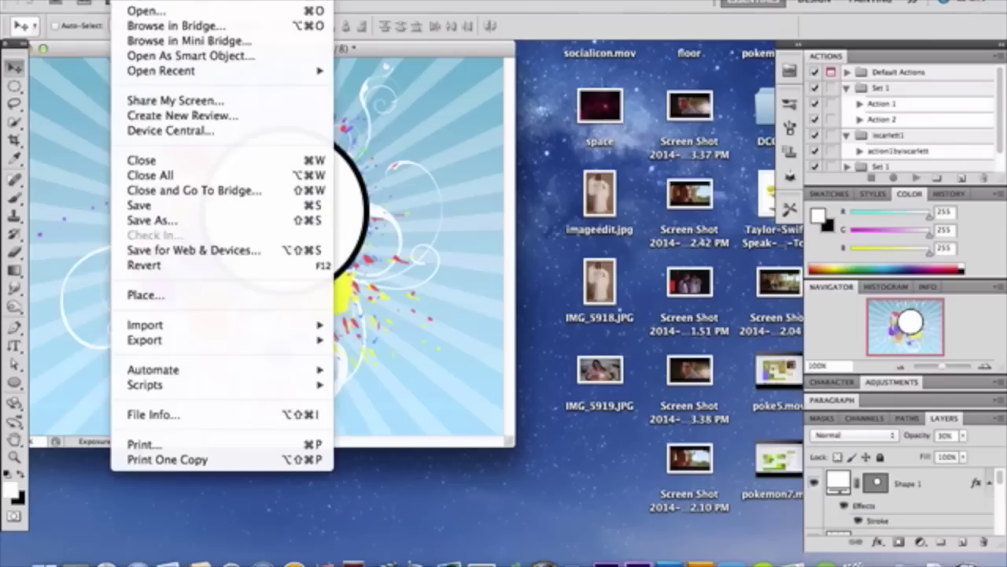
pyautogui.moveTo(231, 79)
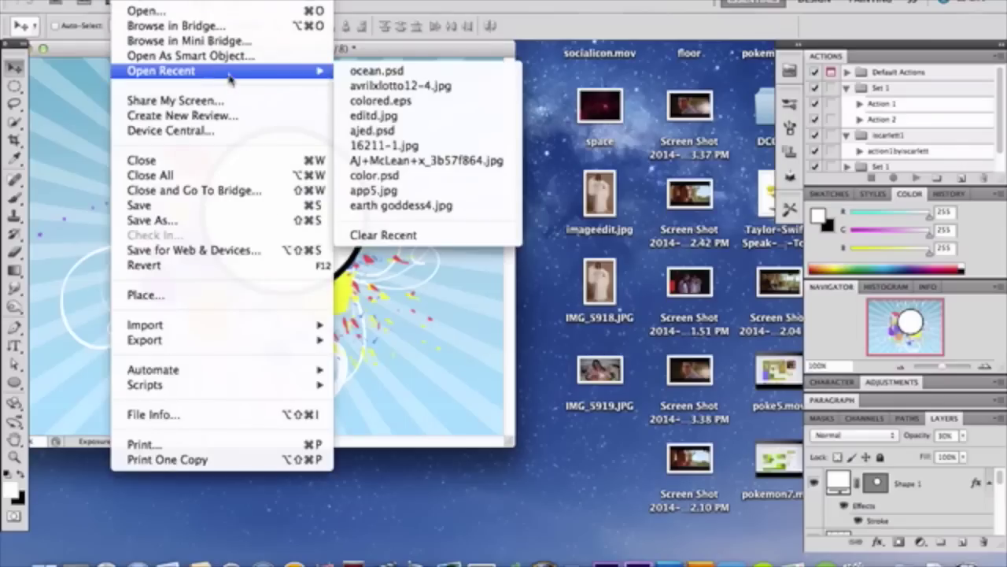
pyautogui.click(408, 93)
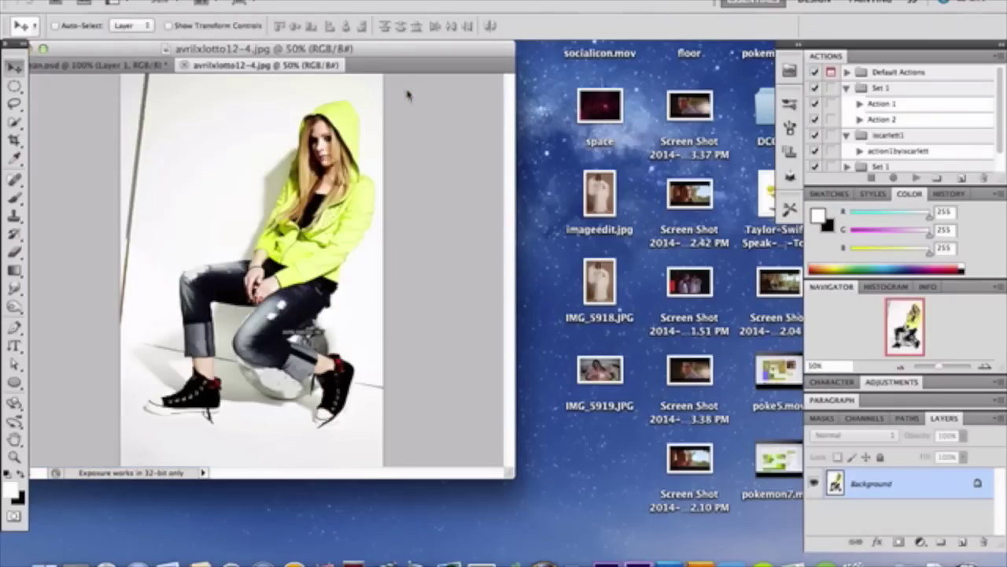
# Cut a circular Elliptical Marquee selection around the model's head, deselect, and close the photo.
pyautogui.click(12, 86)
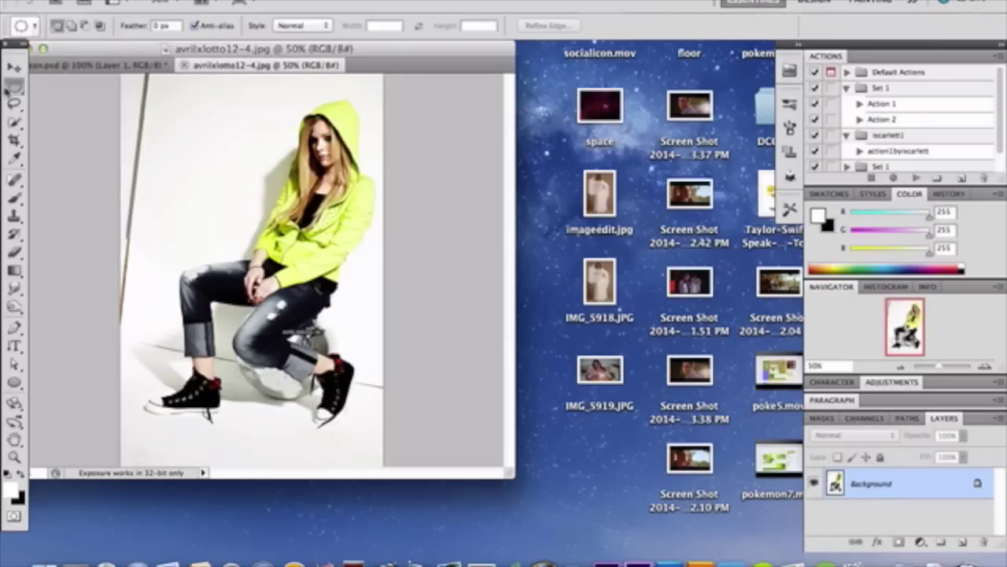
pyautogui.click(10, 90)
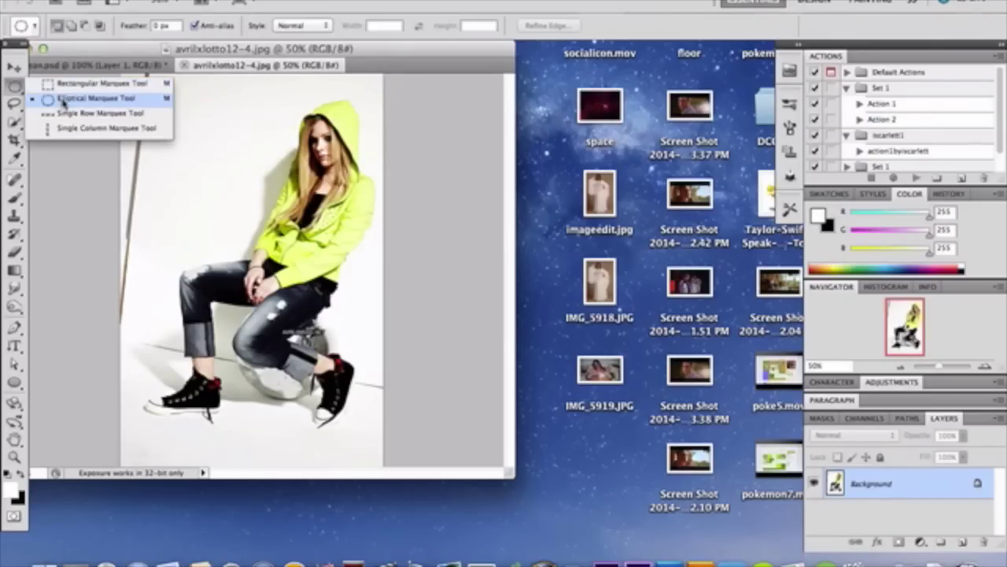
pyautogui.click(64, 100)
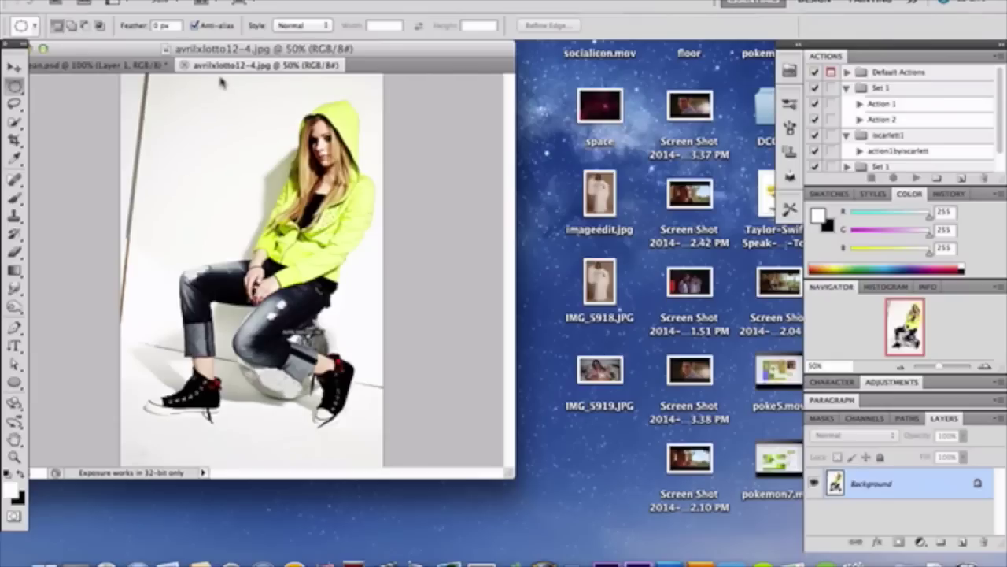
pyautogui.moveTo(221, 77); pyautogui.dragTo(389, 239)
pyautogui.press('BackSpace')
pyautogui.press('super+d')
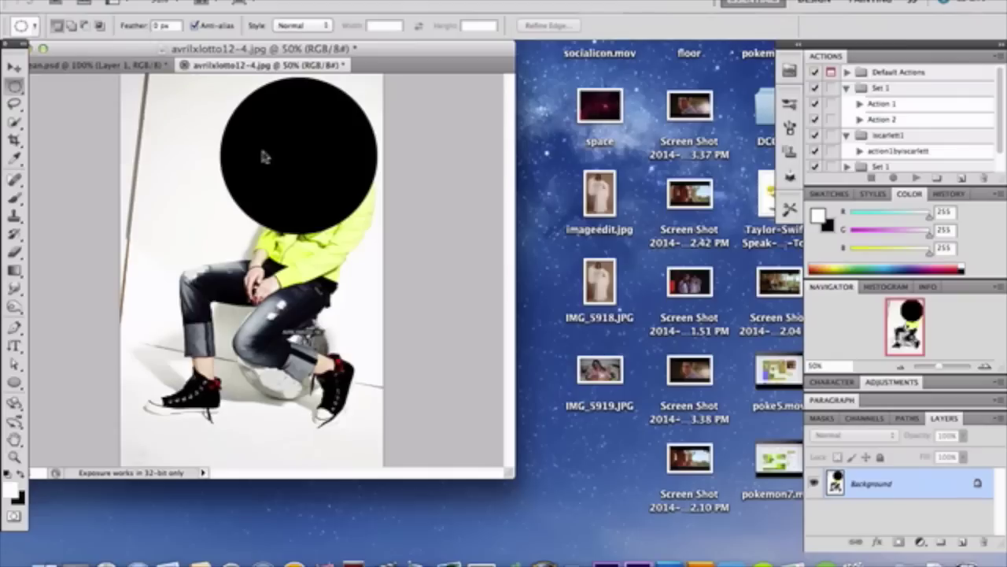
pyautogui.press('super+w')
# Discard the photo changes, paste the portrait cutout, and move Layer 7 above Shape 1.
pyautogui.click(443, 203)
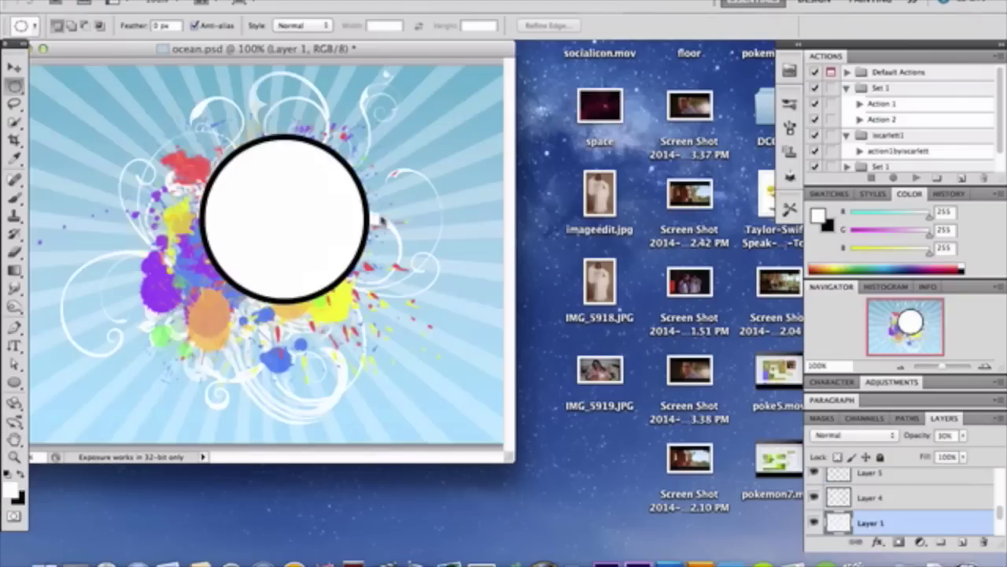
pyautogui.press('super+v')
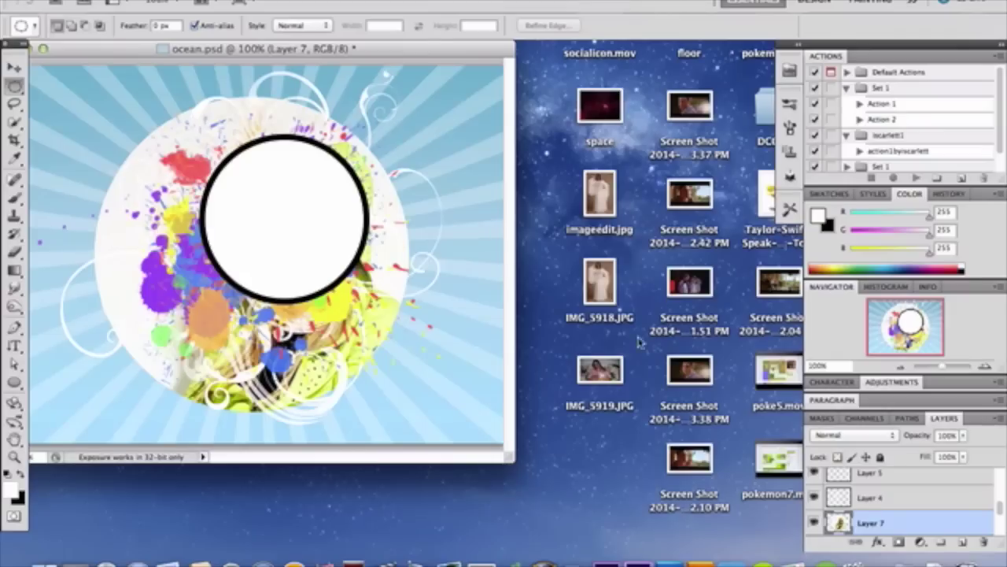
pyautogui.moveTo(918, 522); pyautogui.dragTo(928, 478)
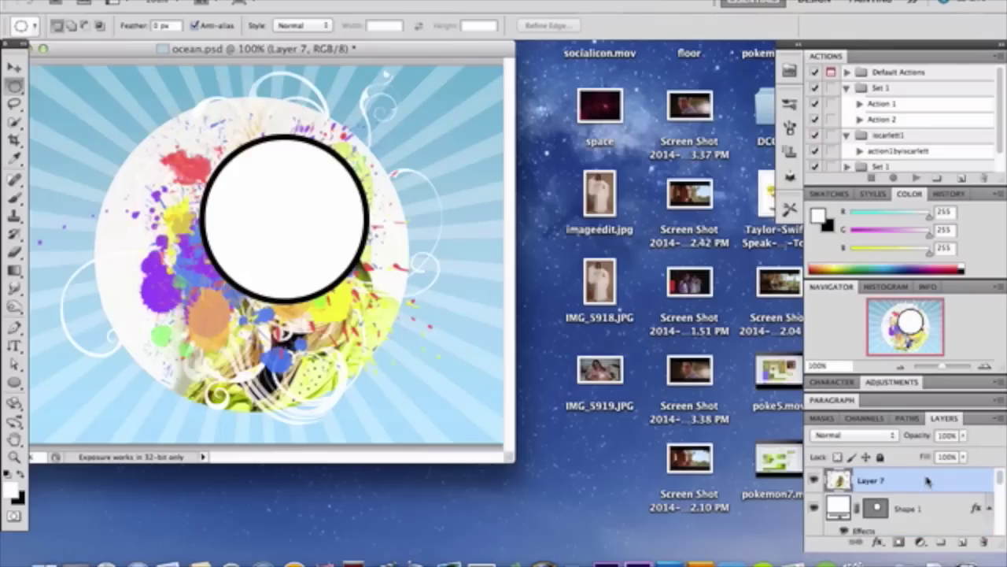
# Scale the portrait to 53.81% and centre it inside the white circle.
pyautogui.hotkey('ctrl', 't')
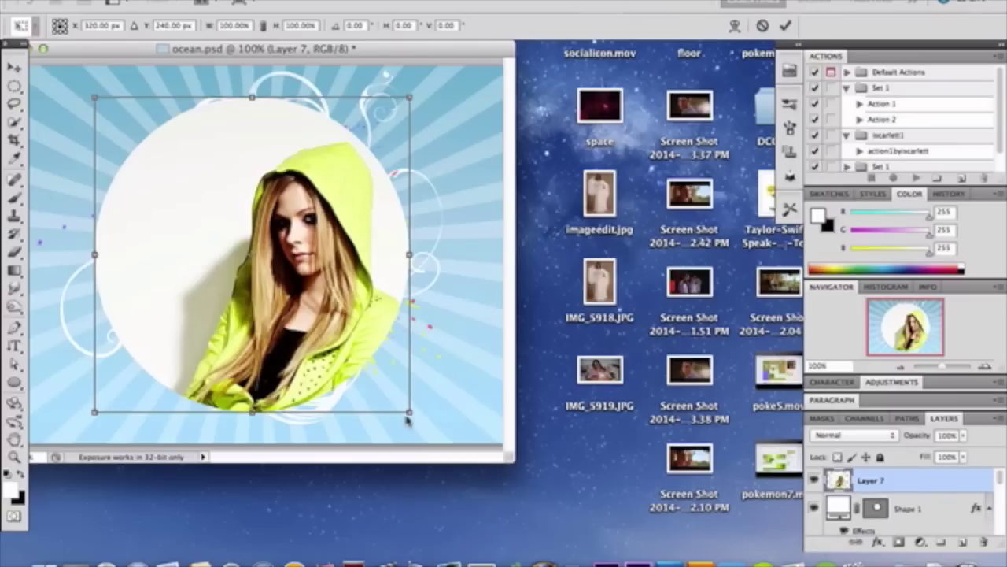
pyautogui.moveTo(409, 414); pyautogui.dragTo(248, 249)
pyautogui.moveTo(187, 160); pyautogui.dragTo(300, 194)
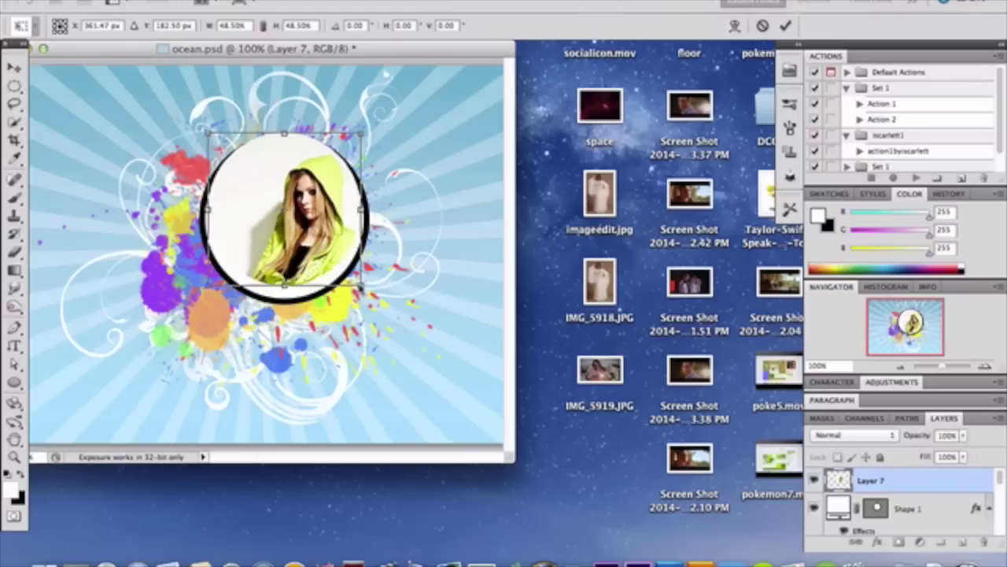
pyautogui.moveTo(360, 286); pyautogui.dragTo(380, 303)
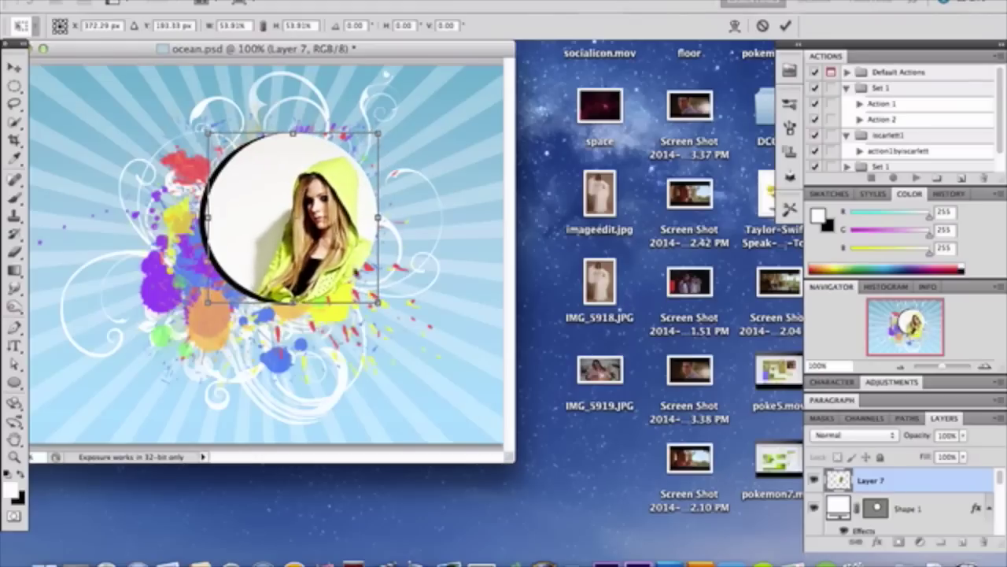
pyautogui.moveTo(341, 270); pyautogui.dragTo(332, 271)
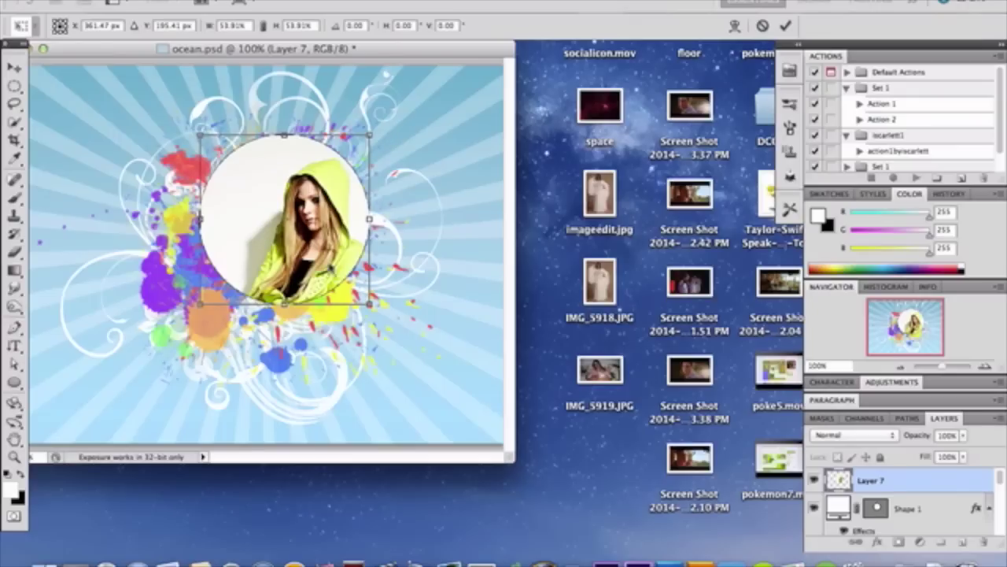
# Commit the portrait transform and give Layer 7 a layer mask from Shape 1's circle outline.
pyautogui.press('Return')
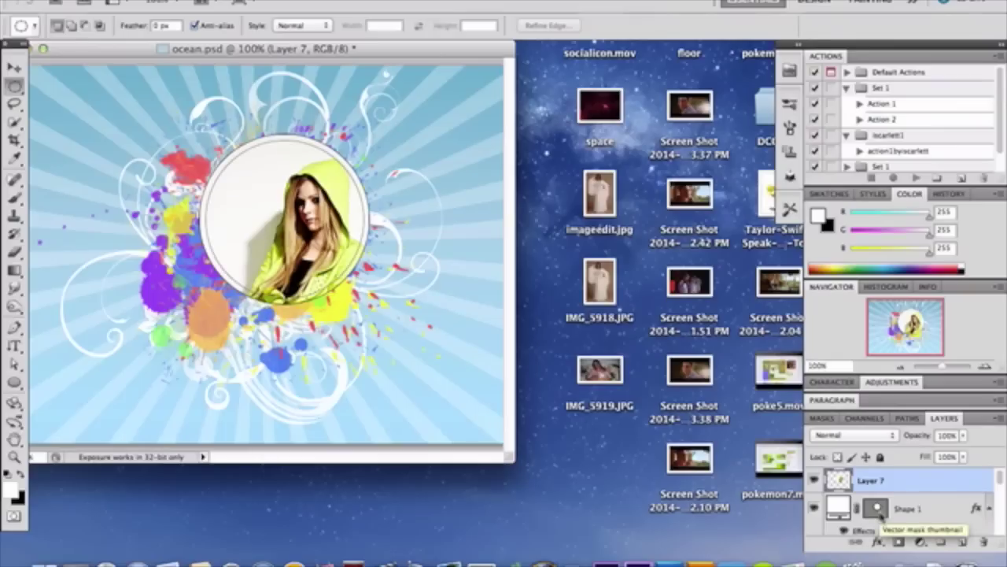
pyautogui.click(875, 509)
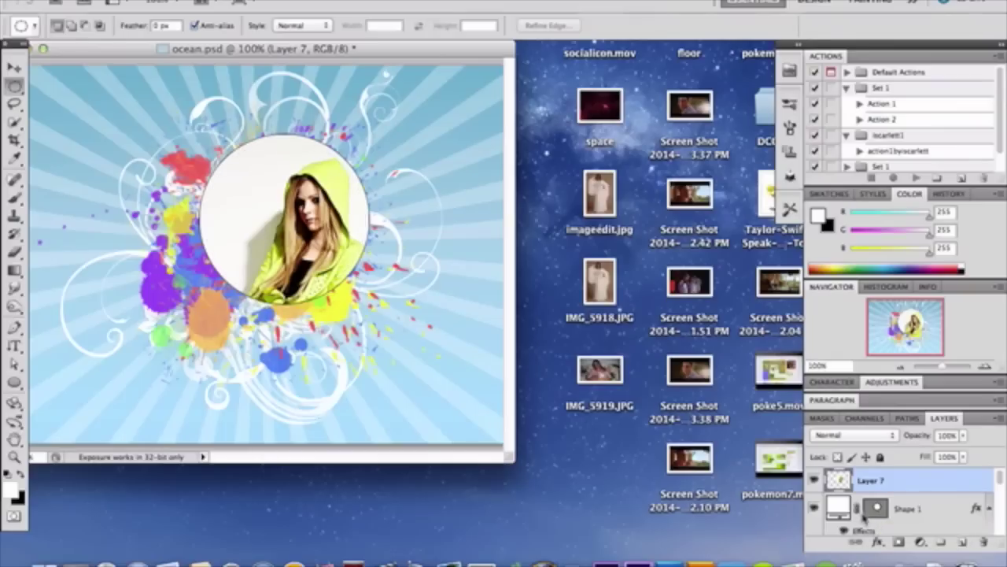
pyautogui.keyDown('super'); pyautogui.click(875, 510); pyautogui.keyUp('super')
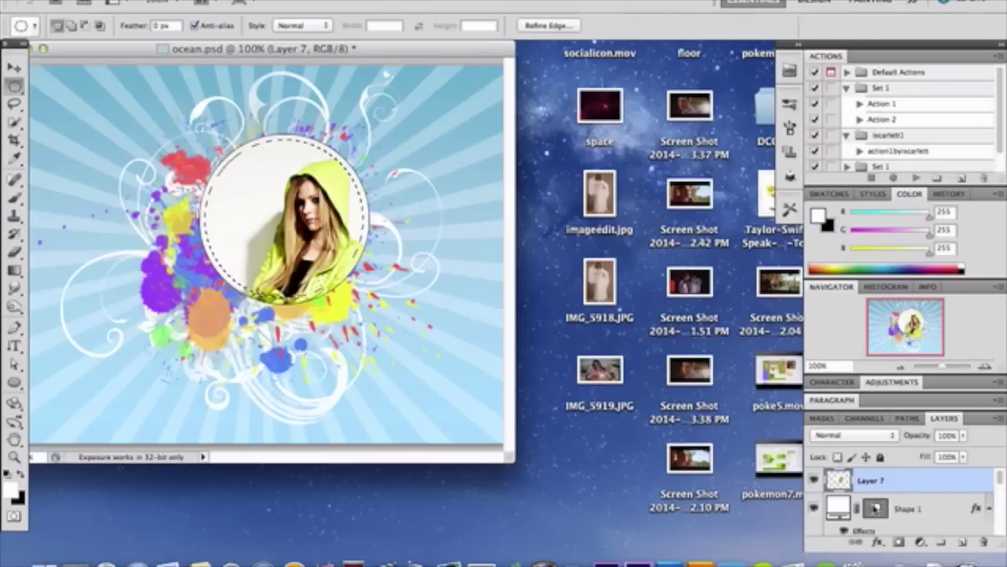
pyautogui.click(900, 543)
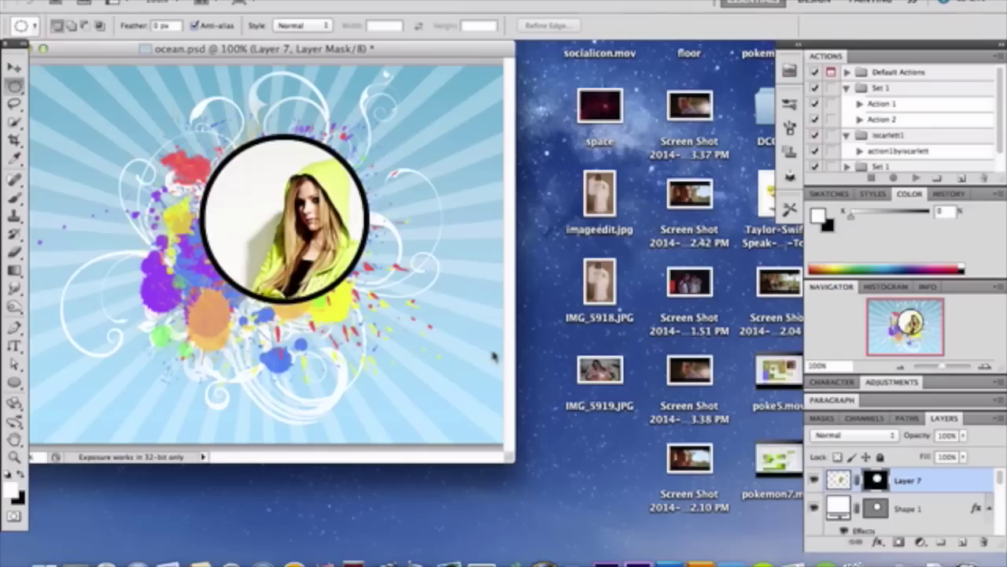
pyautogui.click(14, 67)
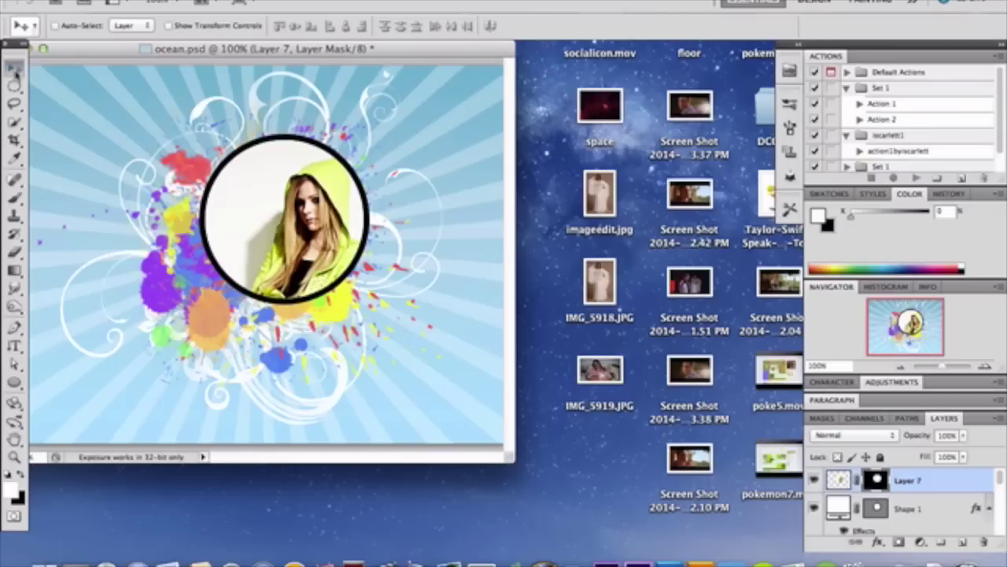
pyautogui.click(15, 69)
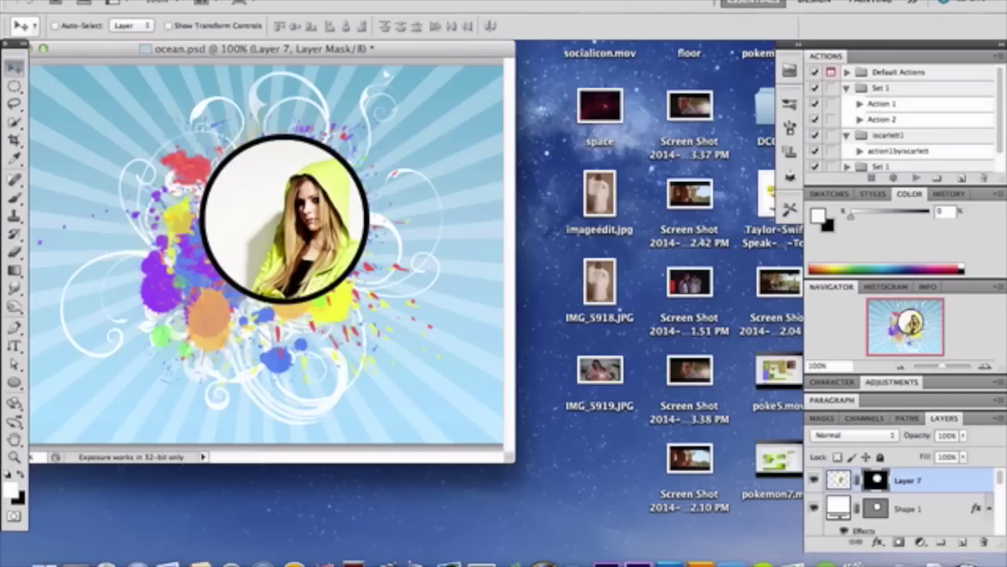